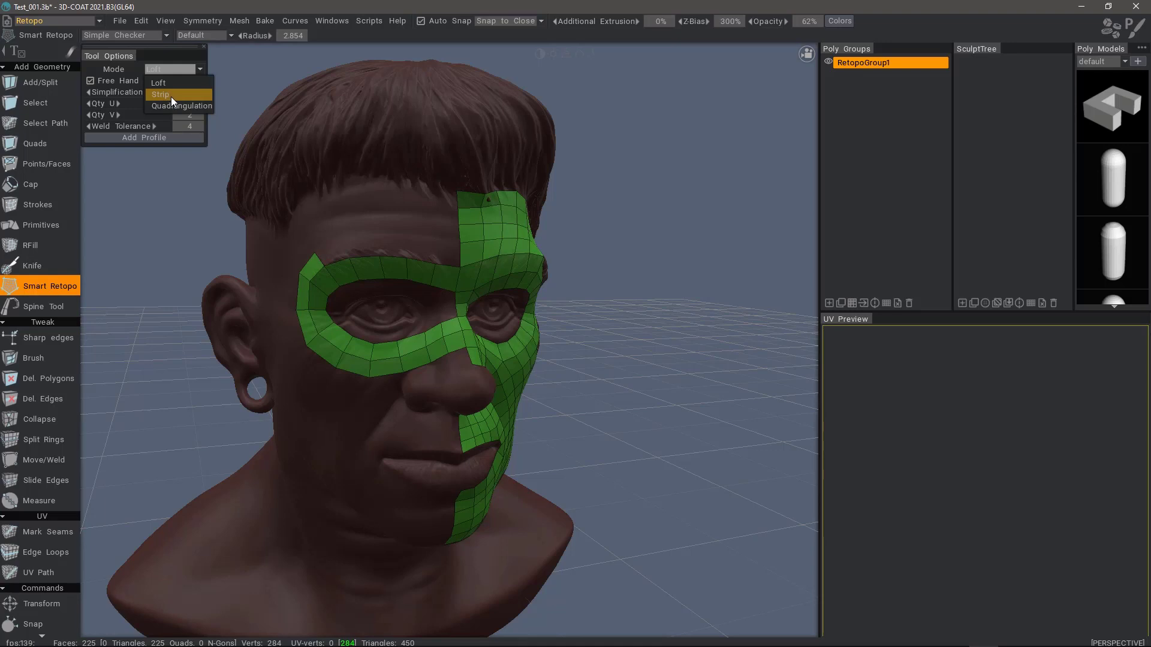
Step: In Loft mode, loft a quad strip between two curves above the outer brow, joined to the forehead mesh
left_click(201, 70)
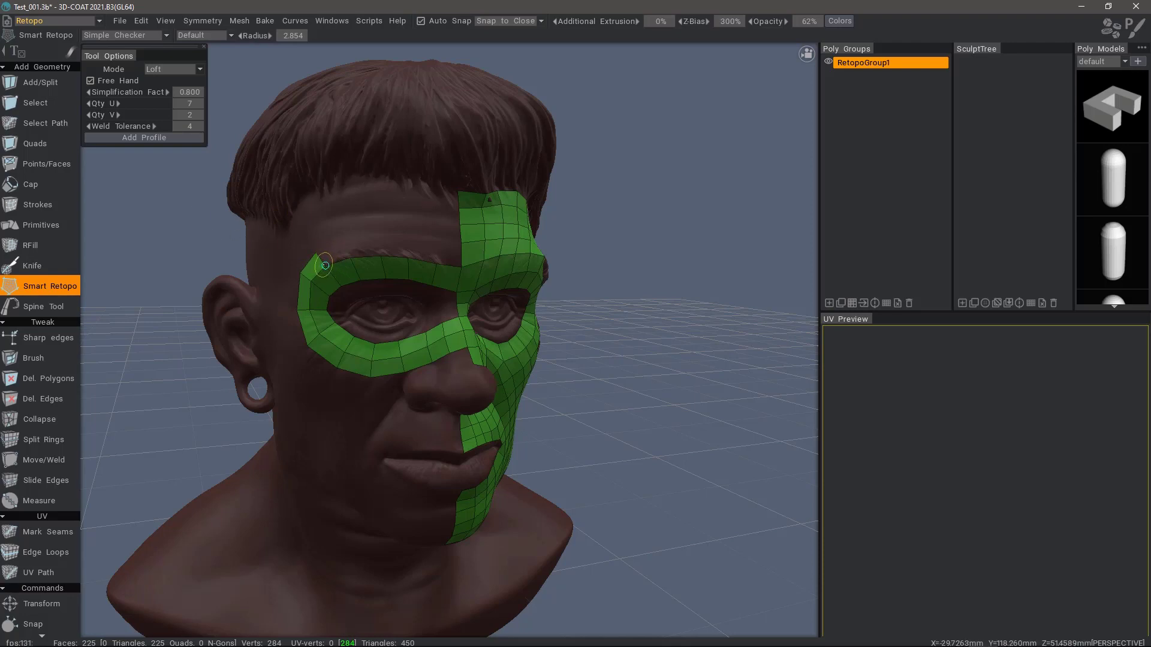
left_click_drag(326, 265, 462, 266)
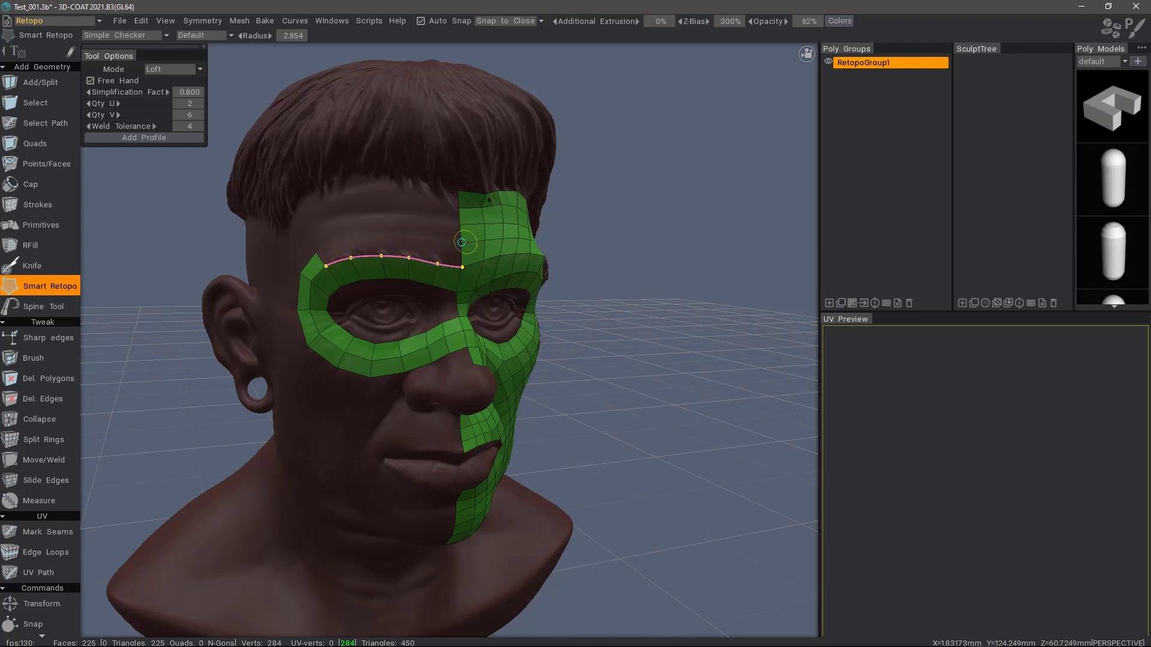
mouse_move(461, 242)
left_mouse_down()
mouse_move(377, 234)
mouse_move(316, 252)
left_mouse_up()
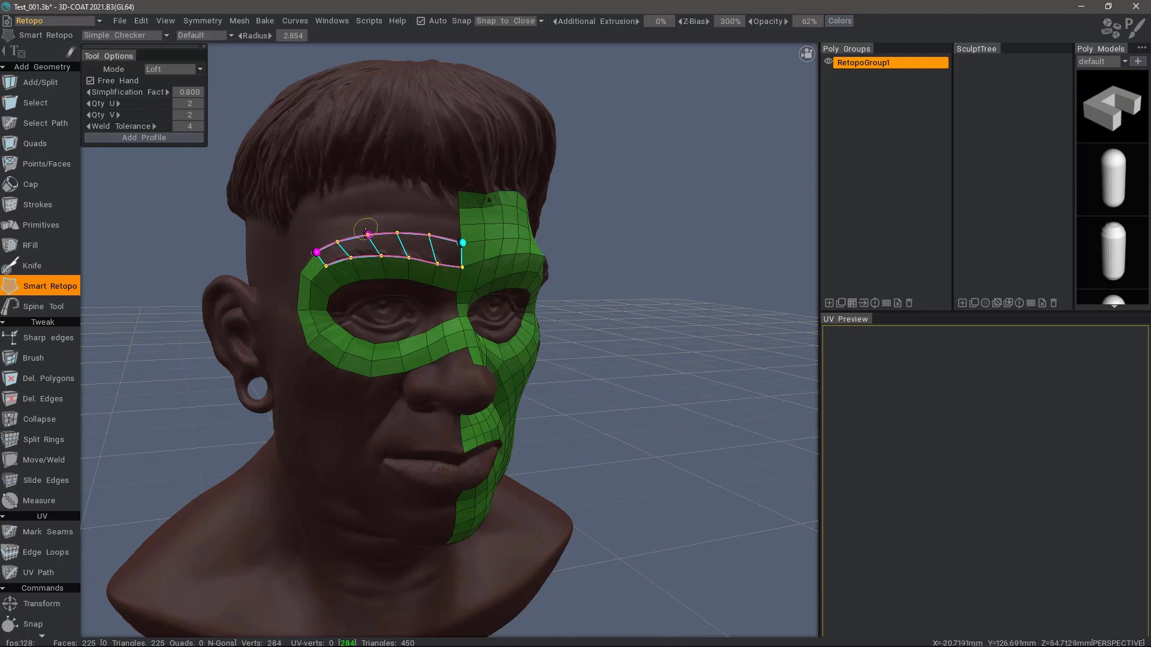
key("Return")
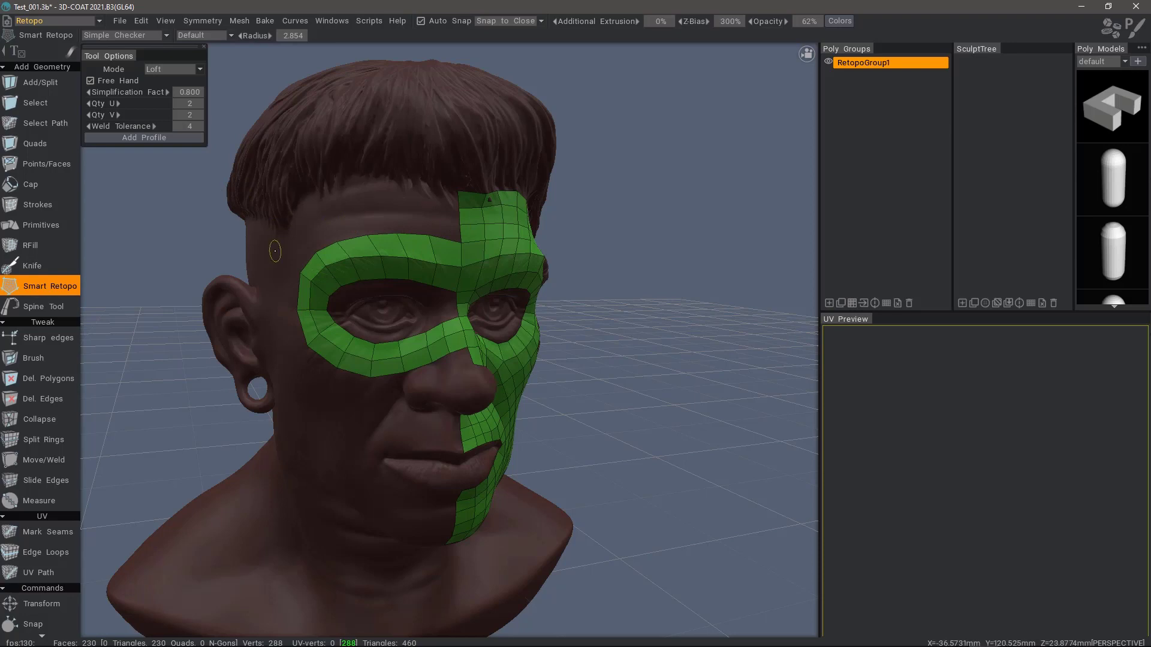
left_click_drag(260, 265, 336, 237)
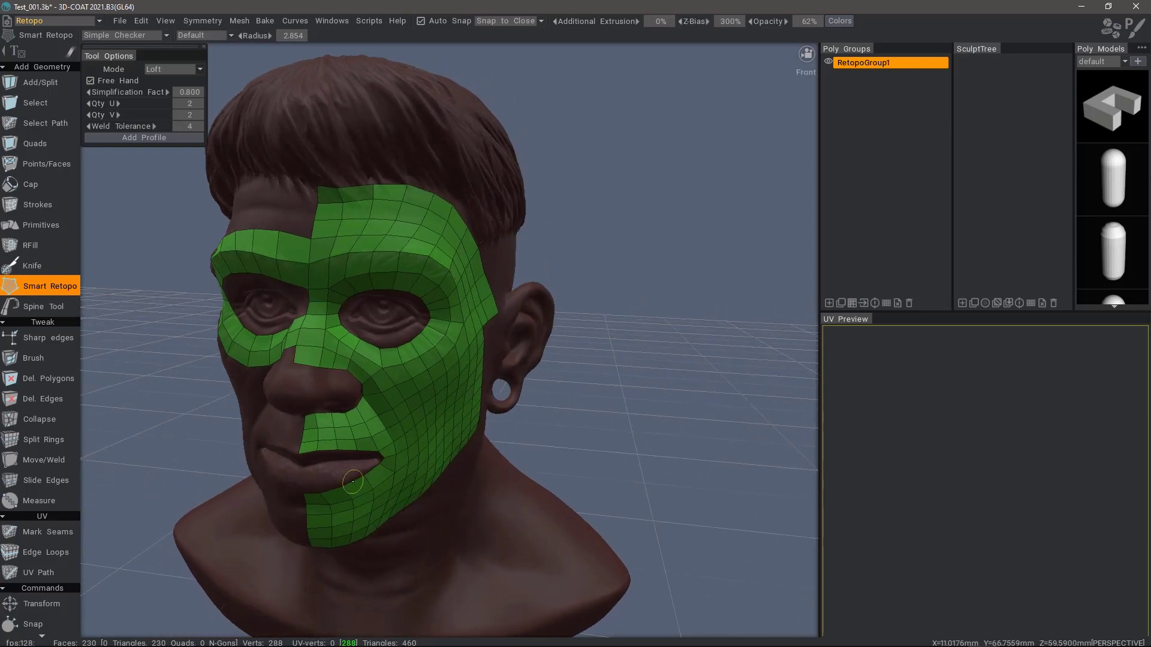
Step: Loft a forehead patch between the brow edge and hairline curves with Qty U 4
left_click_drag(281, 243, 327, 252, "alt")
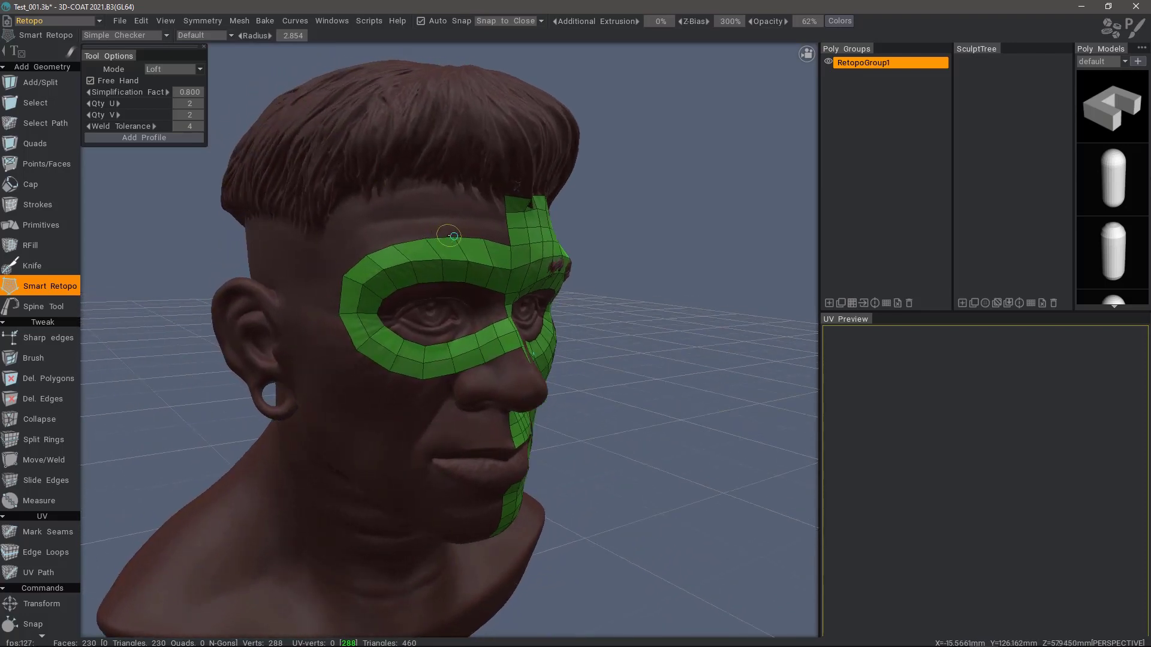
left_click(511, 246)
left_click(338, 313)
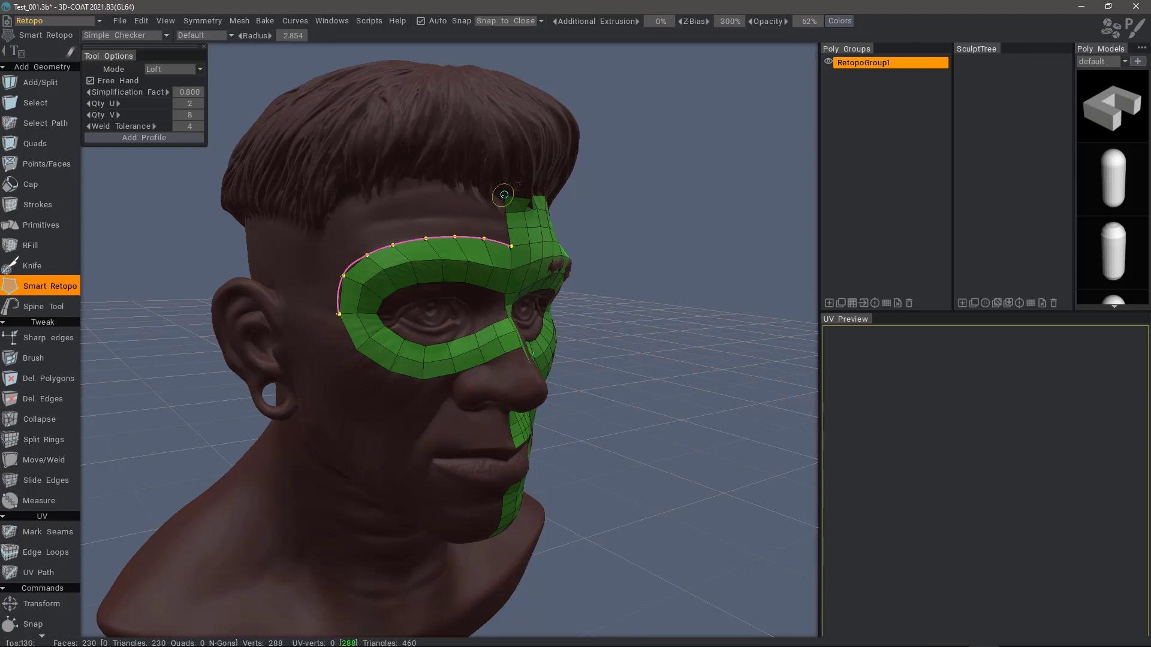
mouse_move(504, 193)
left_mouse_down()
mouse_move(409, 186)
mouse_move(340, 205)
mouse_move(306, 291)
left_mouse_up()
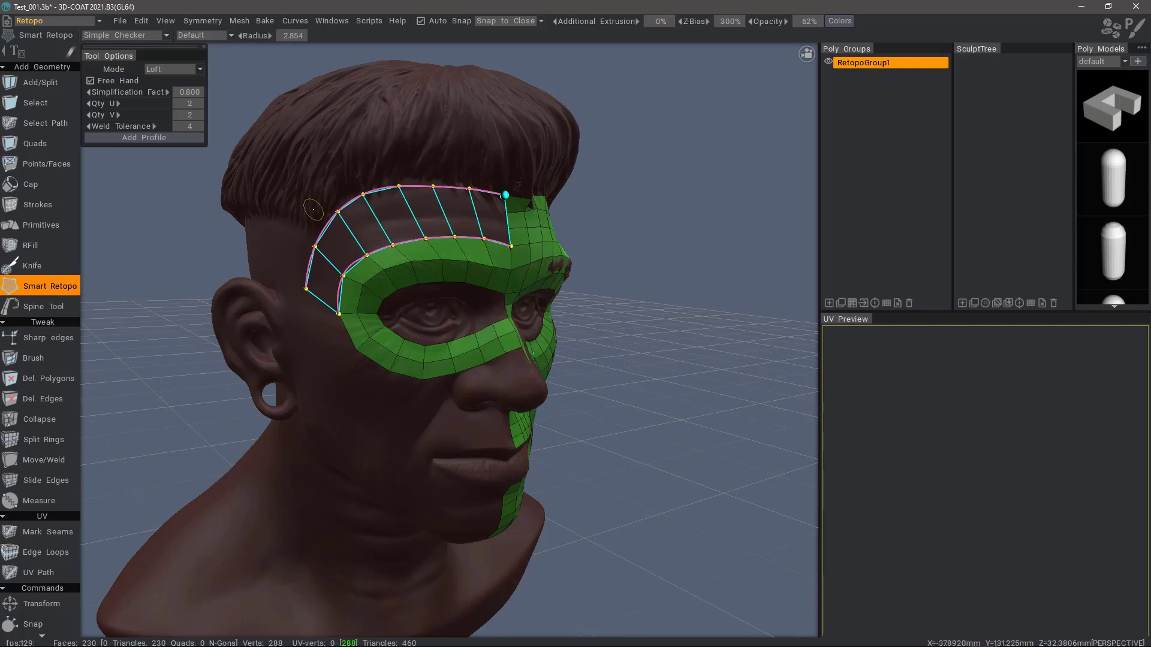
left_click_drag(296, 221, 211, 234, "alt")
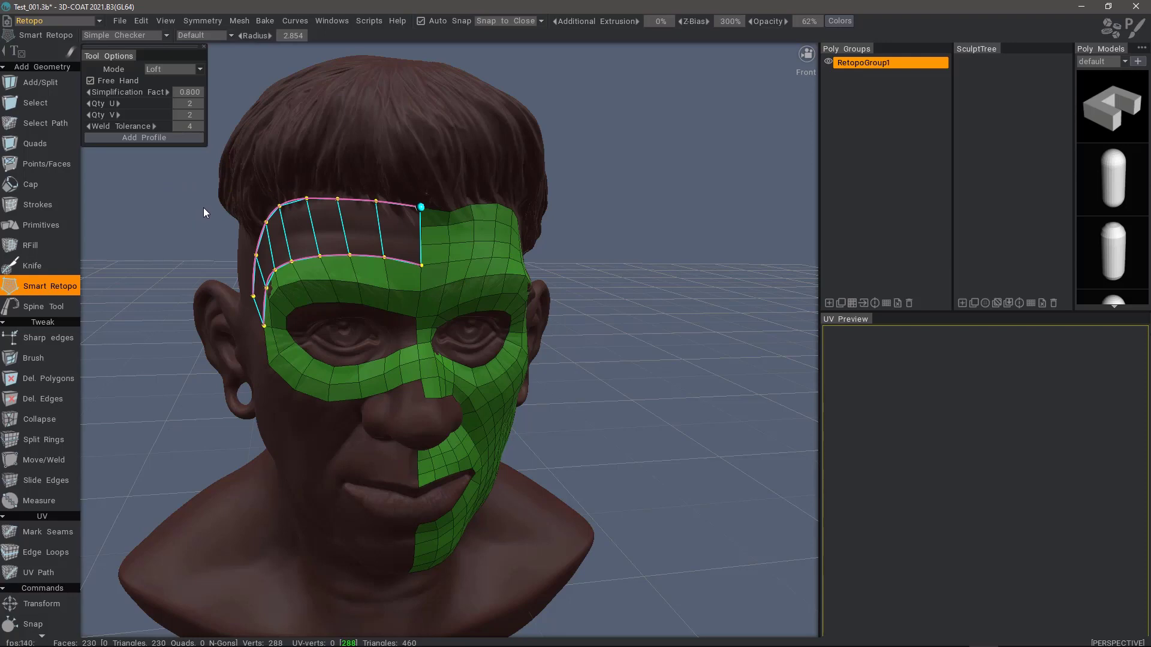
key("ctrl+a")
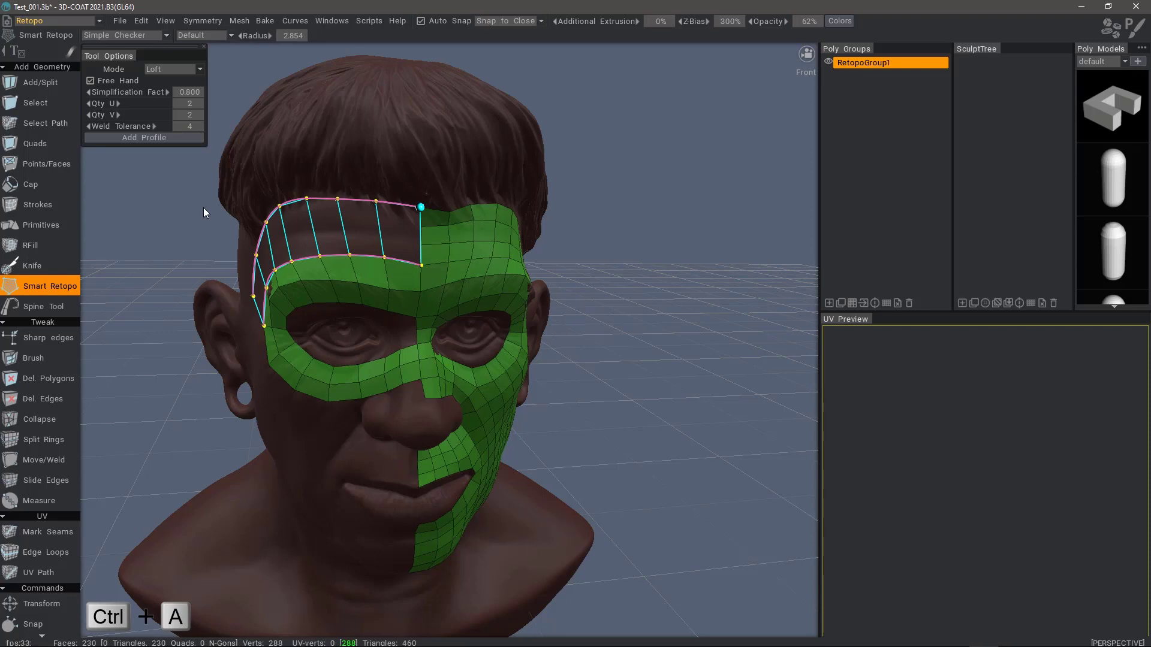
scroll(204, 207, "up", 2, "ctrl")
key("Return")
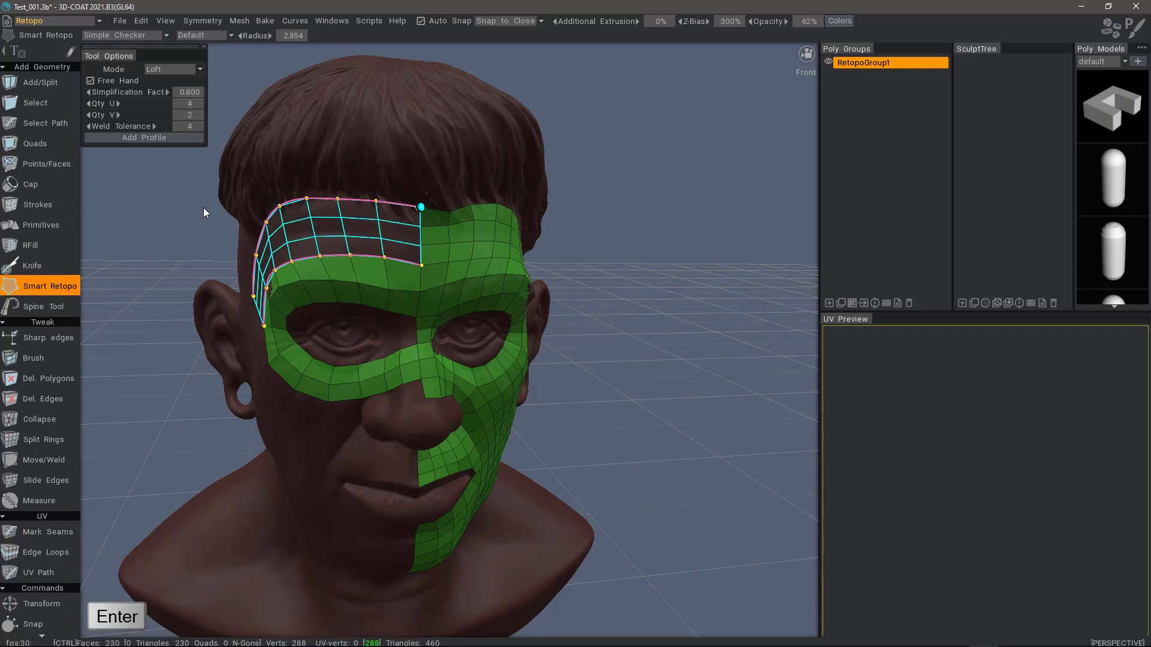
key("Return")
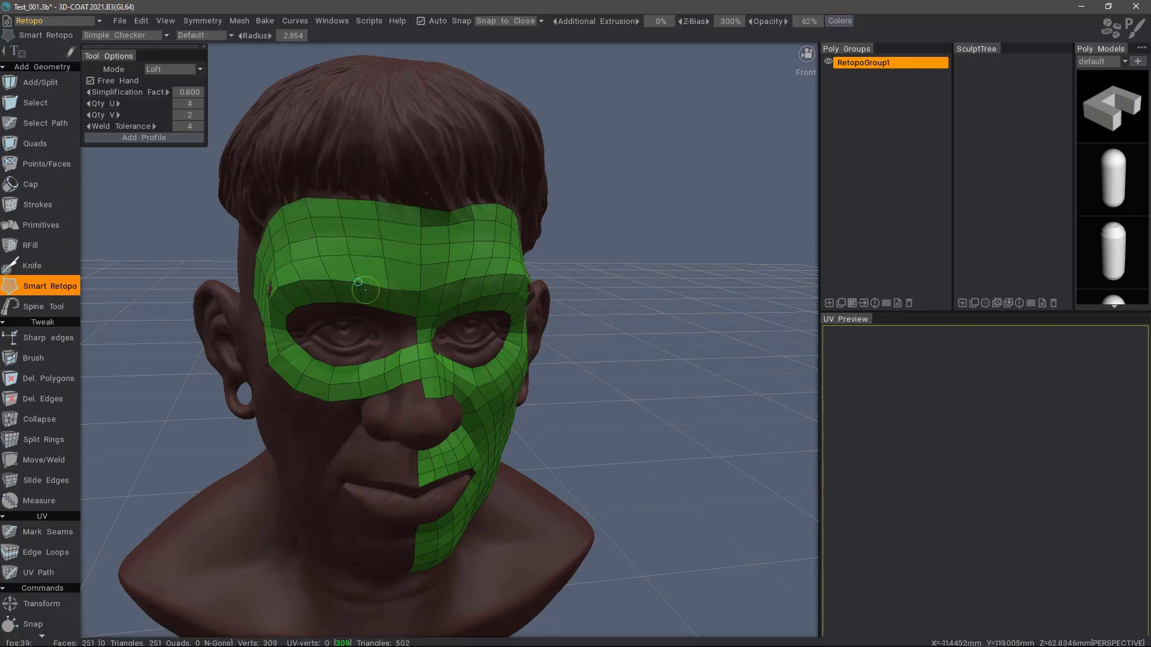
Step: From a three-quarter view, loft quad faces down the cheek from eye ring to jaw using cross profiles
left_click_drag(165, 305, 305, 309)
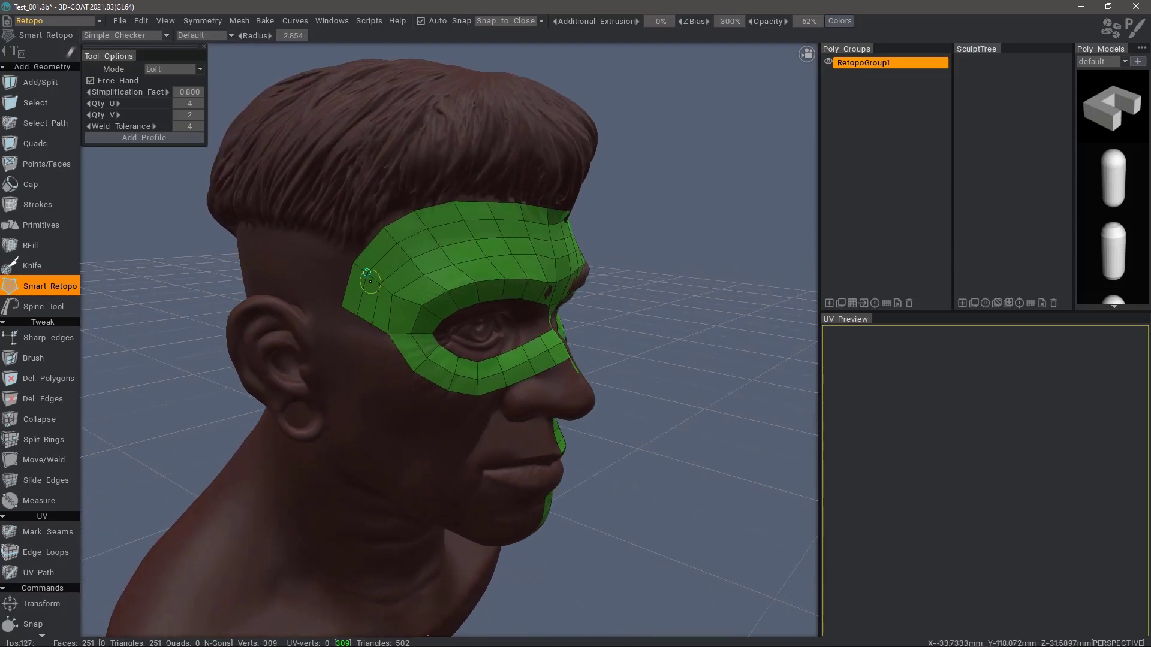
left_click_drag(369, 282, 327, 295, "alt")
left_click_drag(324, 340, 435, 374, "alt")
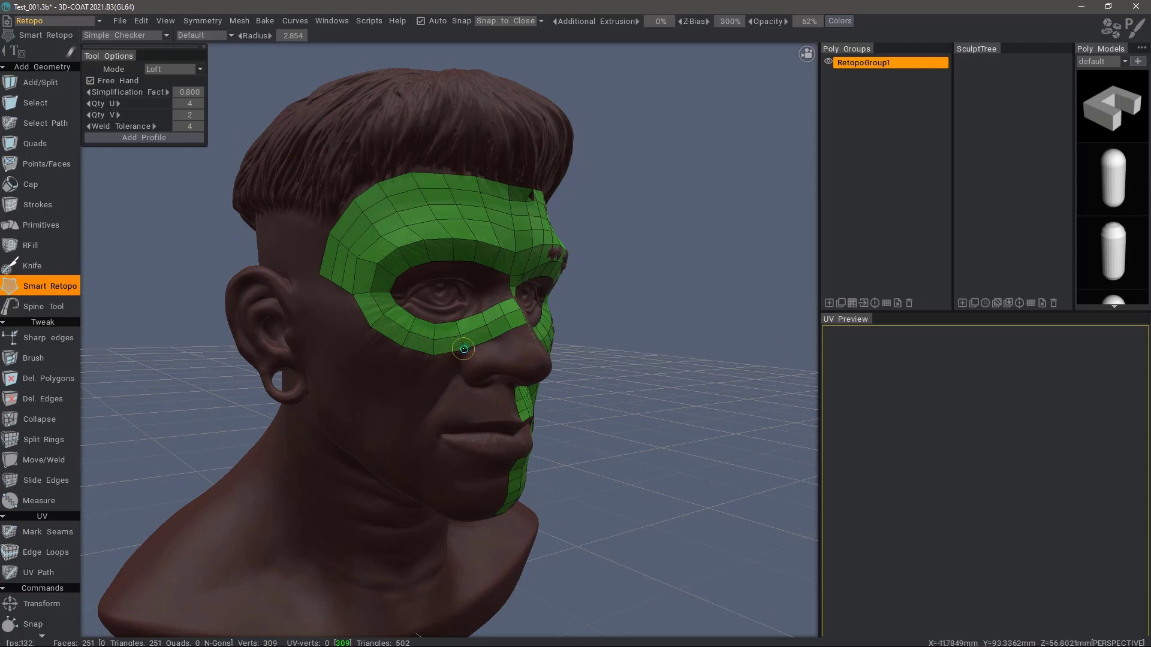
left_click_drag(465, 349, 398, 448)
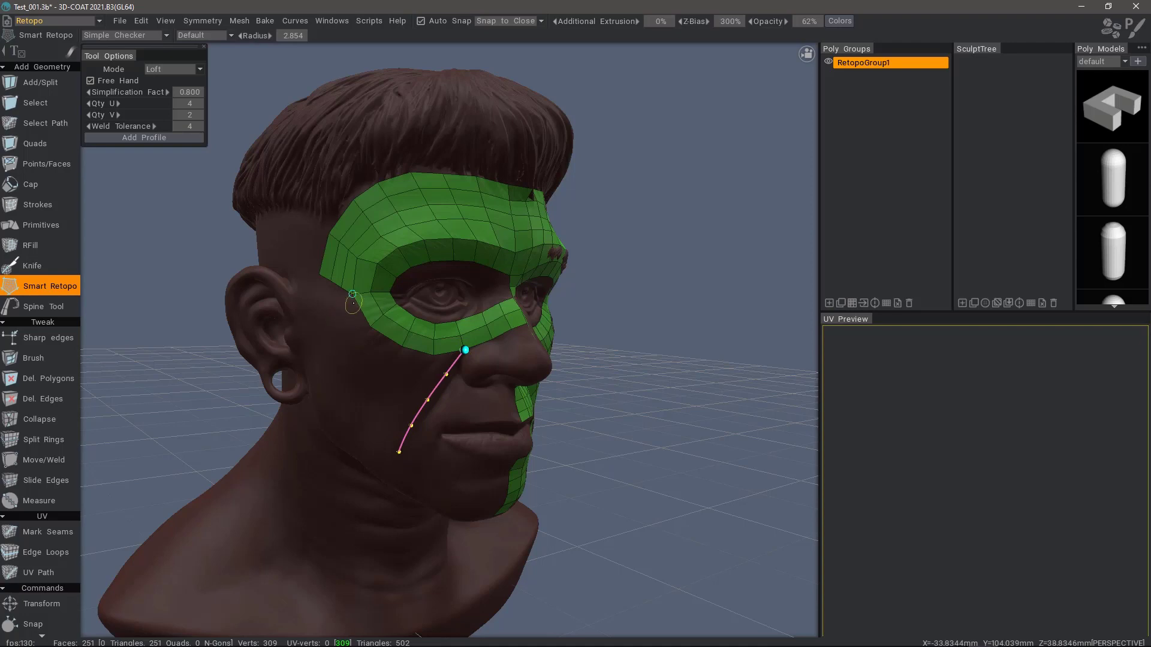
mouse_move(347, 308)
left_mouse_down("alt")
mouse_move(316, 274)
mouse_move(341, 210)
mouse_move(417, 295)
mouse_move(366, 276)
mouse_move(404, 328)
left_mouse_up("alt")
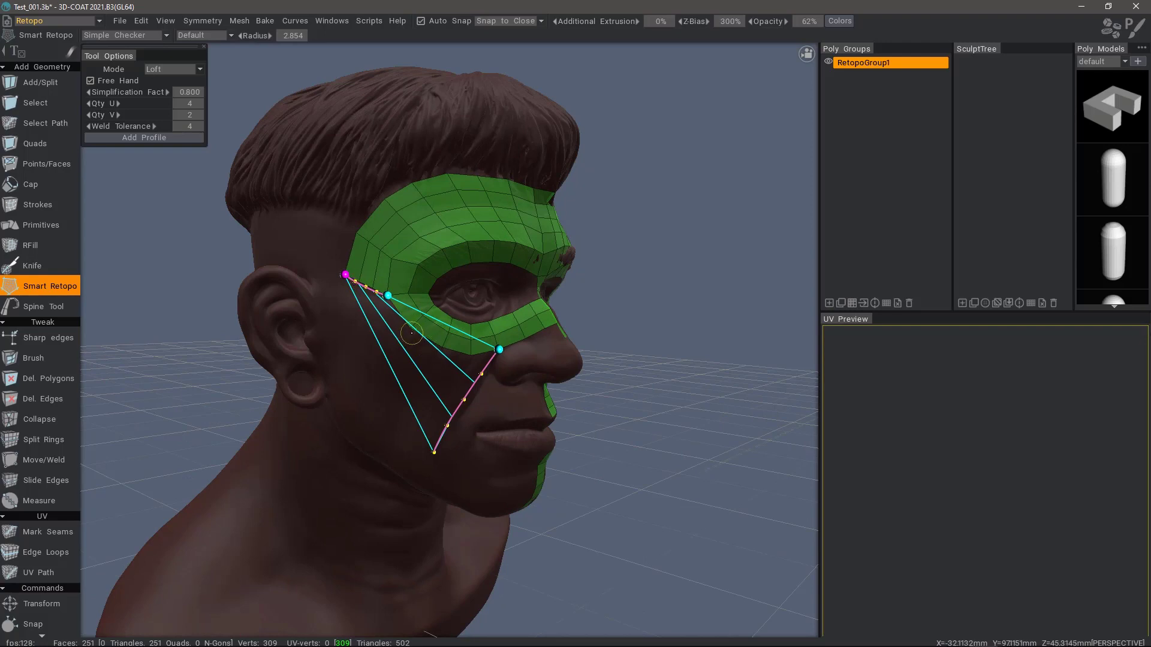
left_click_drag(415, 324, 374, 376)
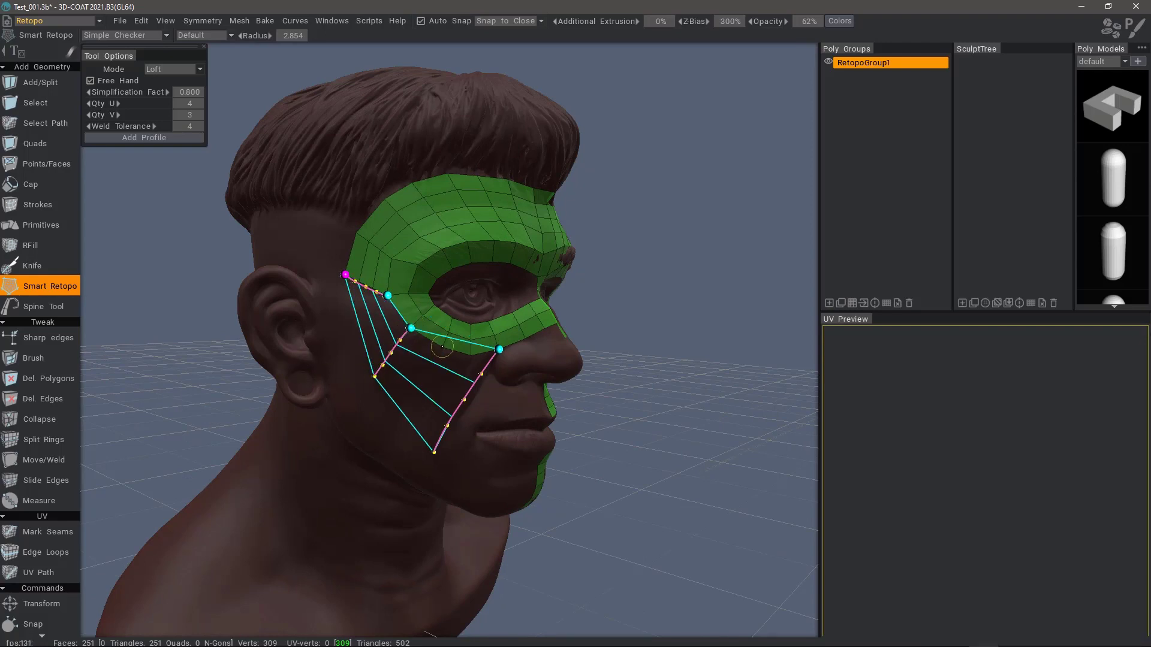
left_click_drag(442, 346, 399, 418)
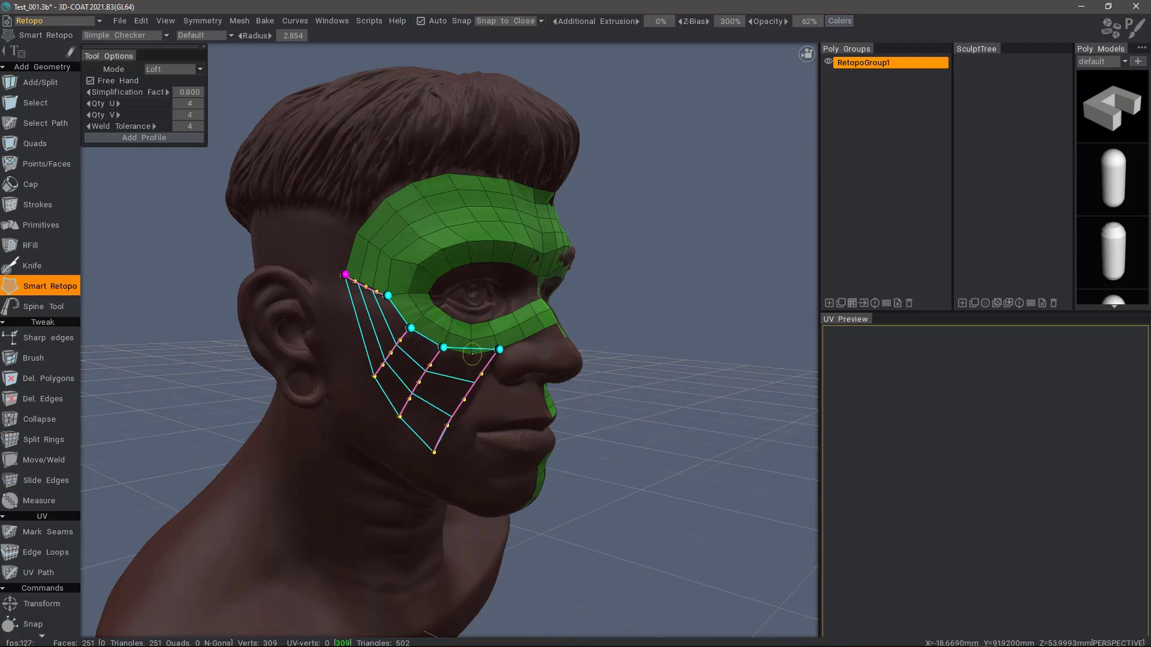
left_click_drag(472, 354, 412, 438)
key("Return")
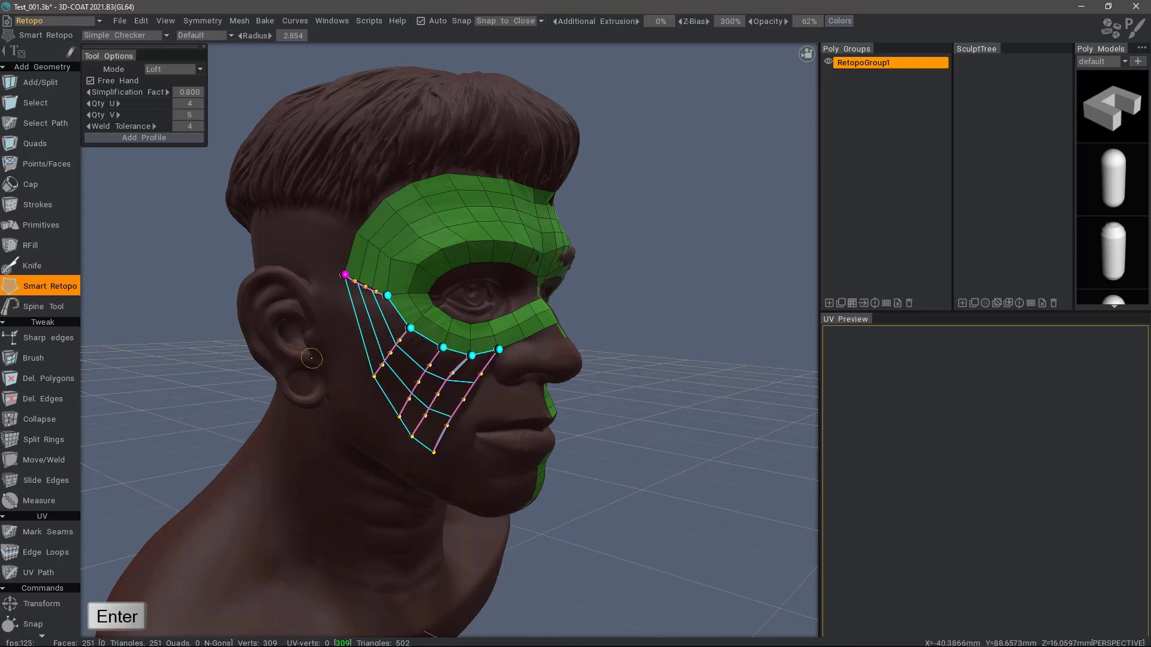
mouse_move(296, 291)
left_mouse_down("alt")
mouse_move(280, 328)
mouse_move(352, 257)
mouse_move(428, 268)
mouse_move(497, 444)
left_mouse_up("alt")
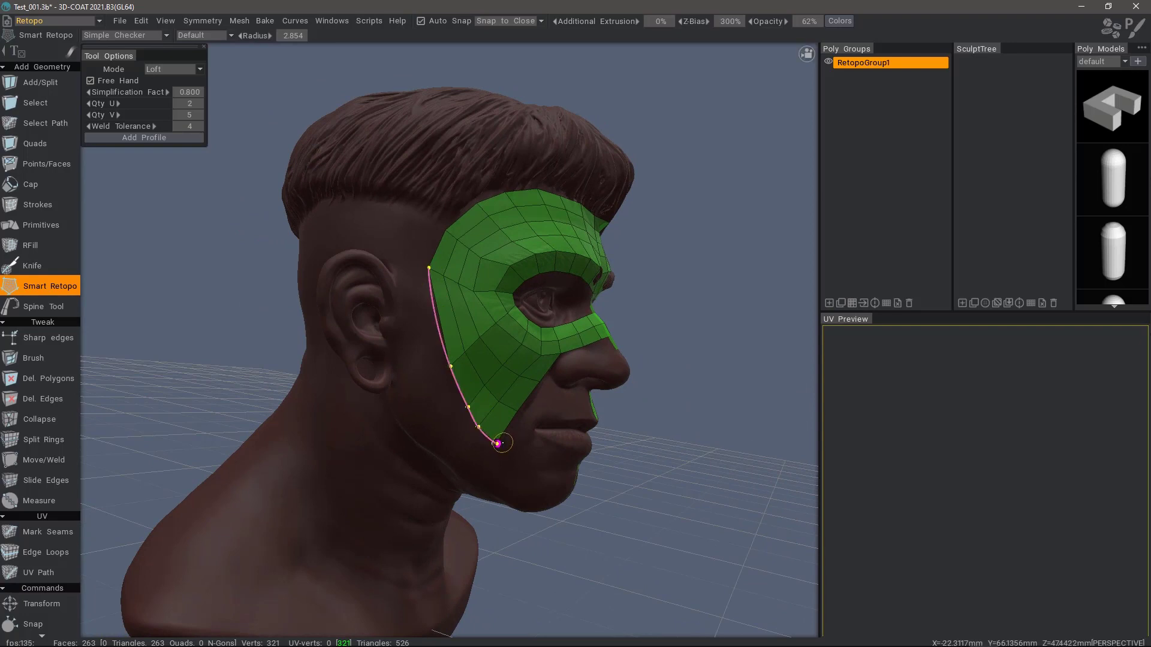
Step: Loft a quad strip from a curve beside the ear down to the jaw
mouse_move(400, 279)
left_mouse_down()
mouse_move(400, 390)
mouse_move(474, 477)
left_mouse_up()
key("Return")
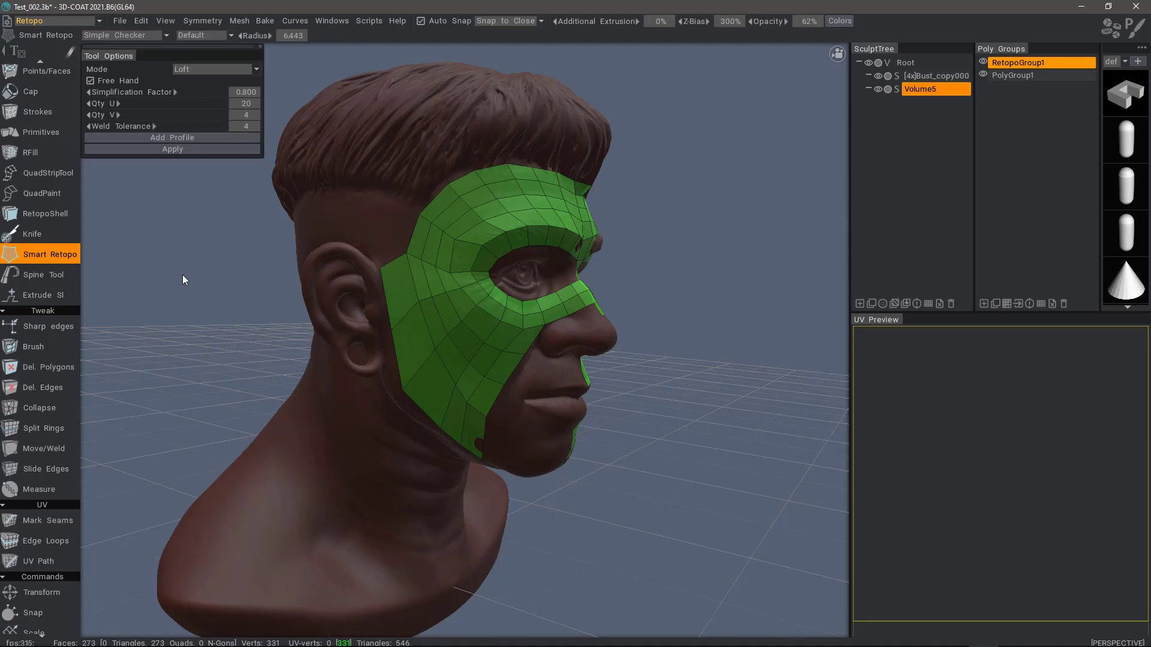
Step: Switch to an orthographic Left camera view and select the Strokes retopo tool
mouse_move(732, 78)
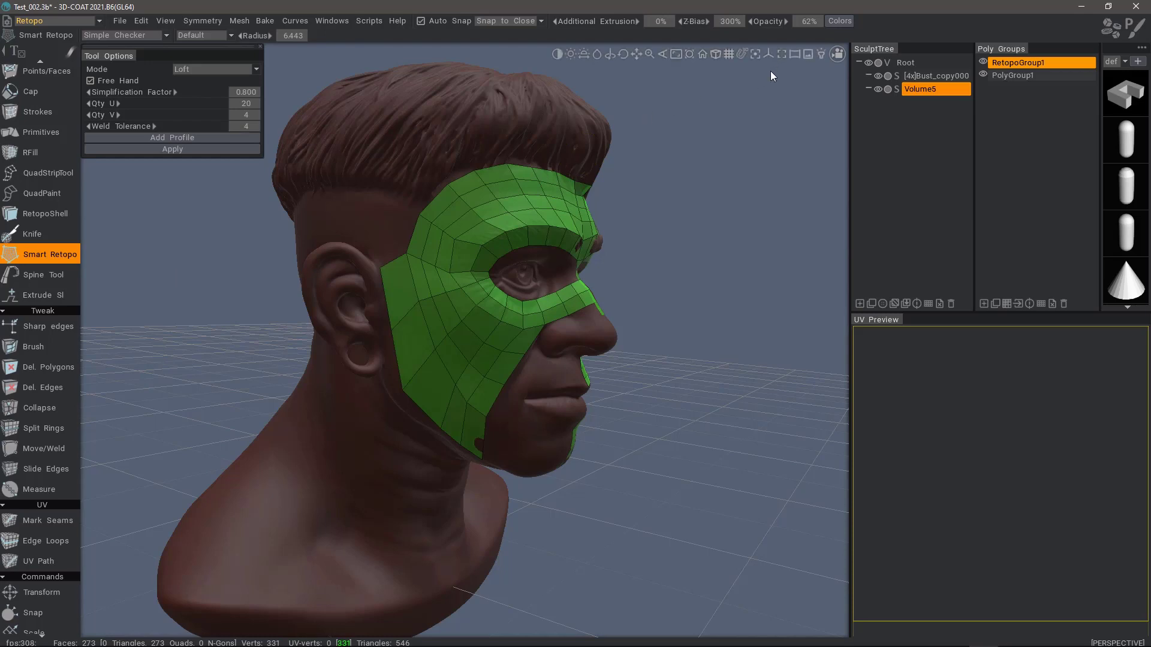
left_click(715, 54)
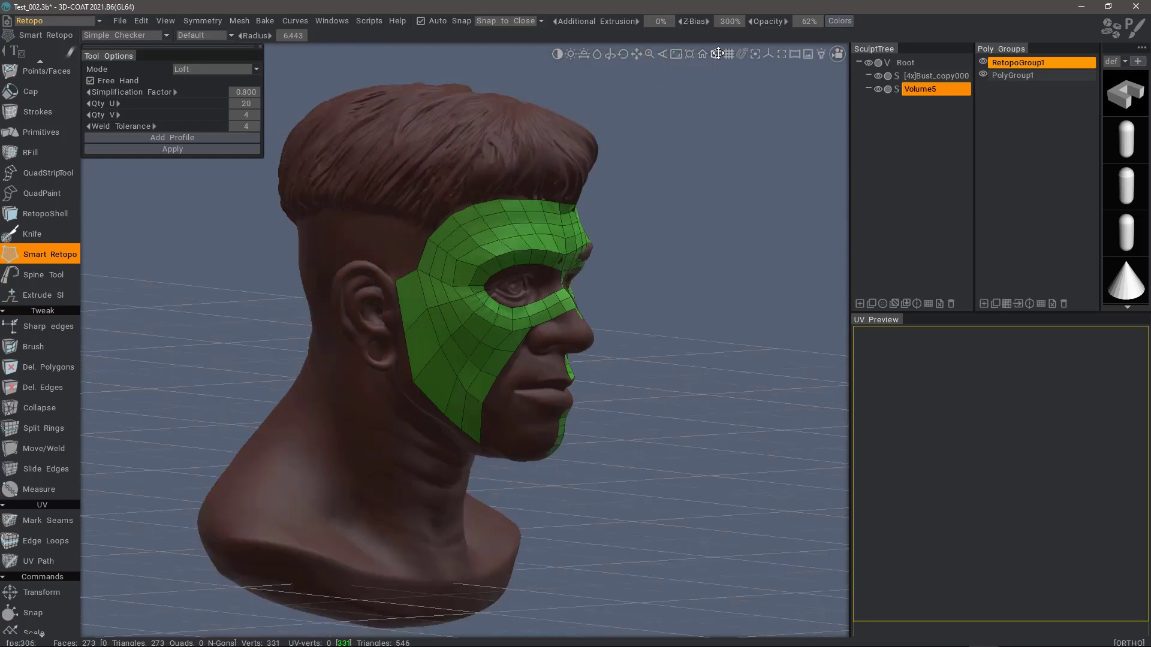
left_click(838, 56)
left_click(731, 149)
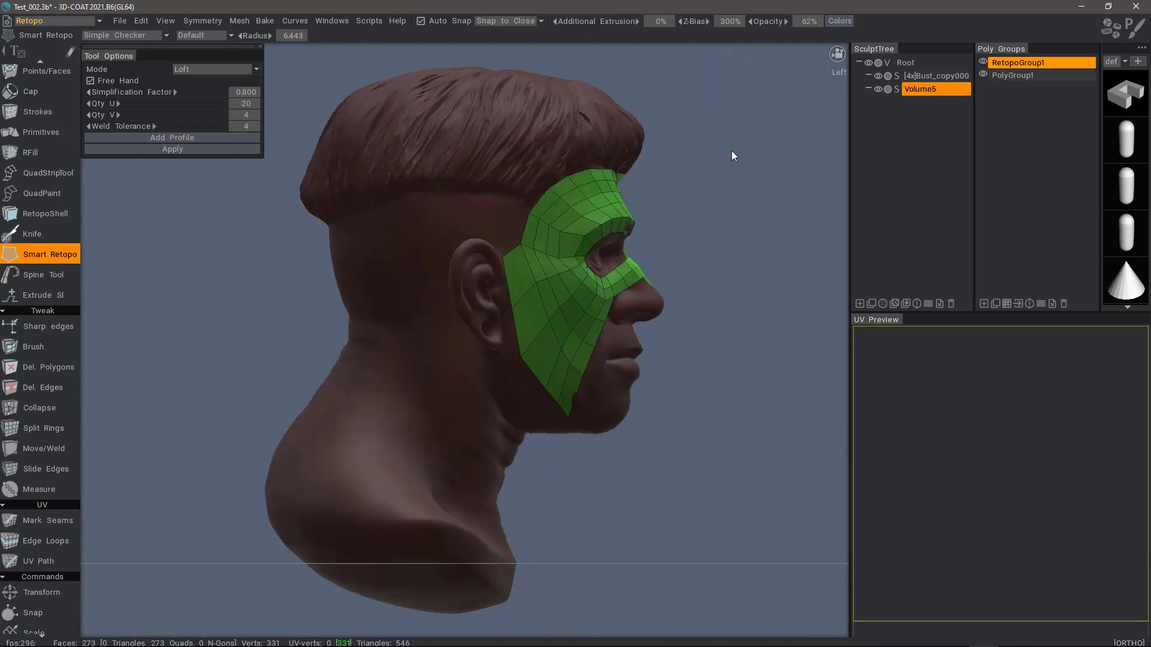
left_click(52, 108)
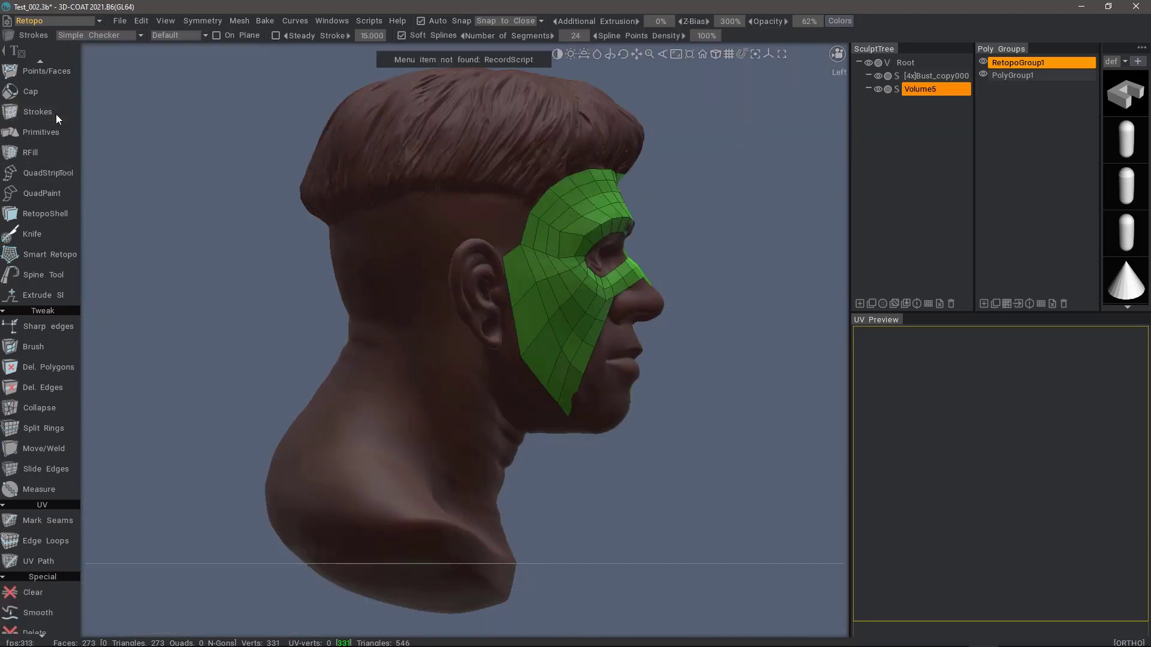
Step: Place three parallel strokes across the neck and one stroke running down across them
left_click(546, 444)
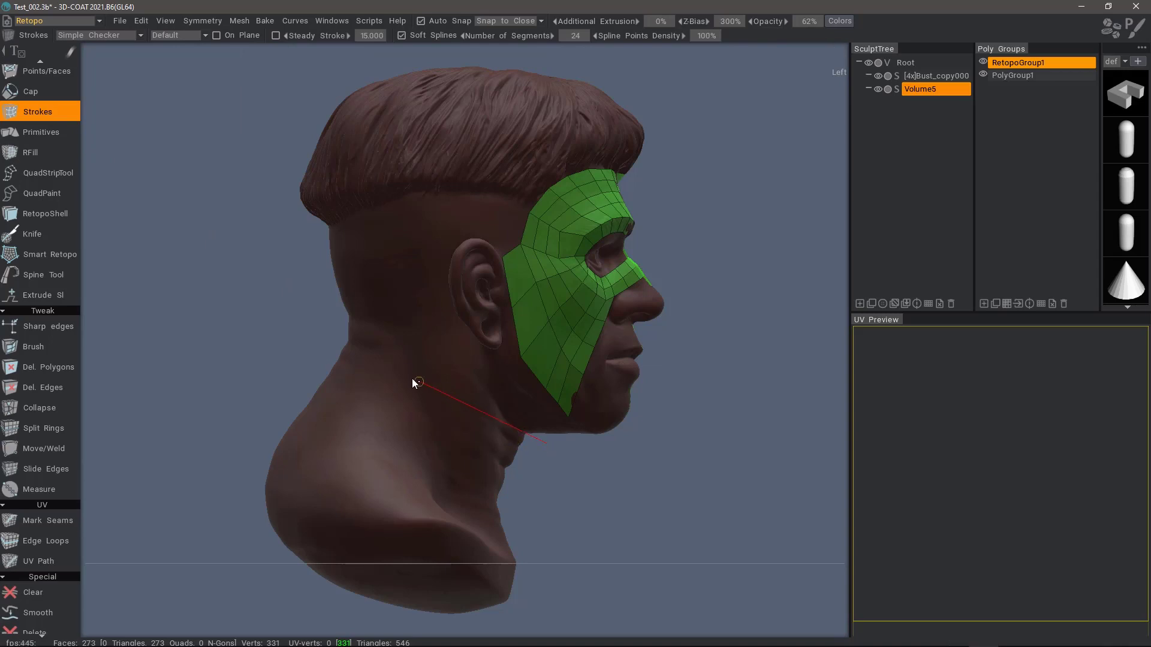
left_click(328, 329)
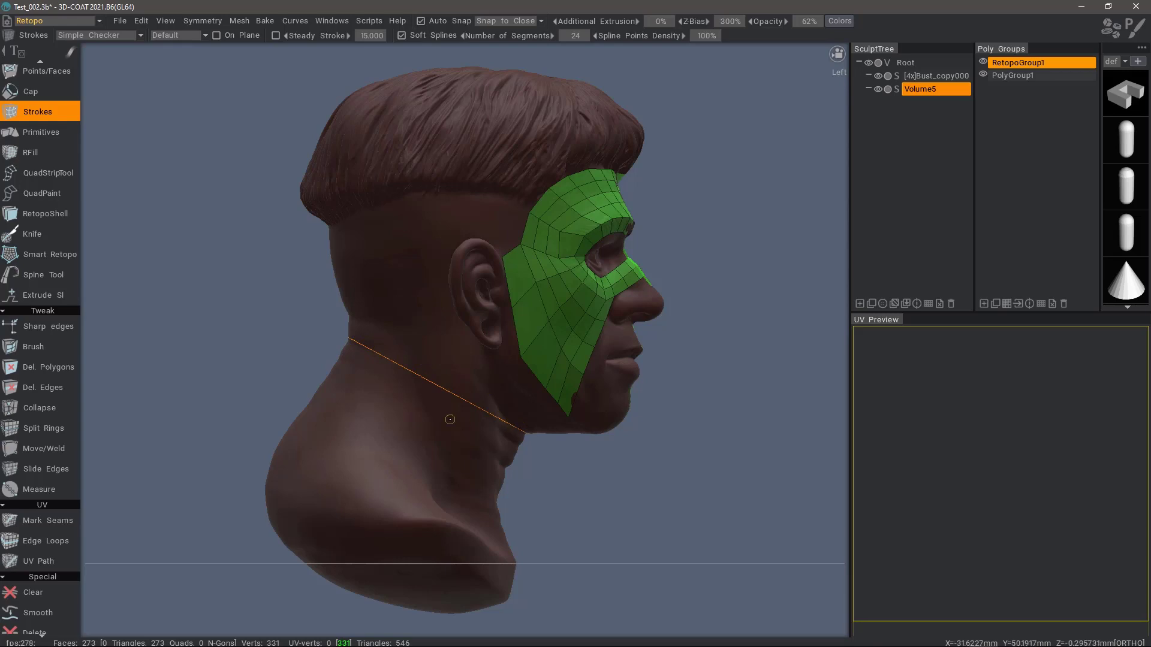
left_click(509, 513)
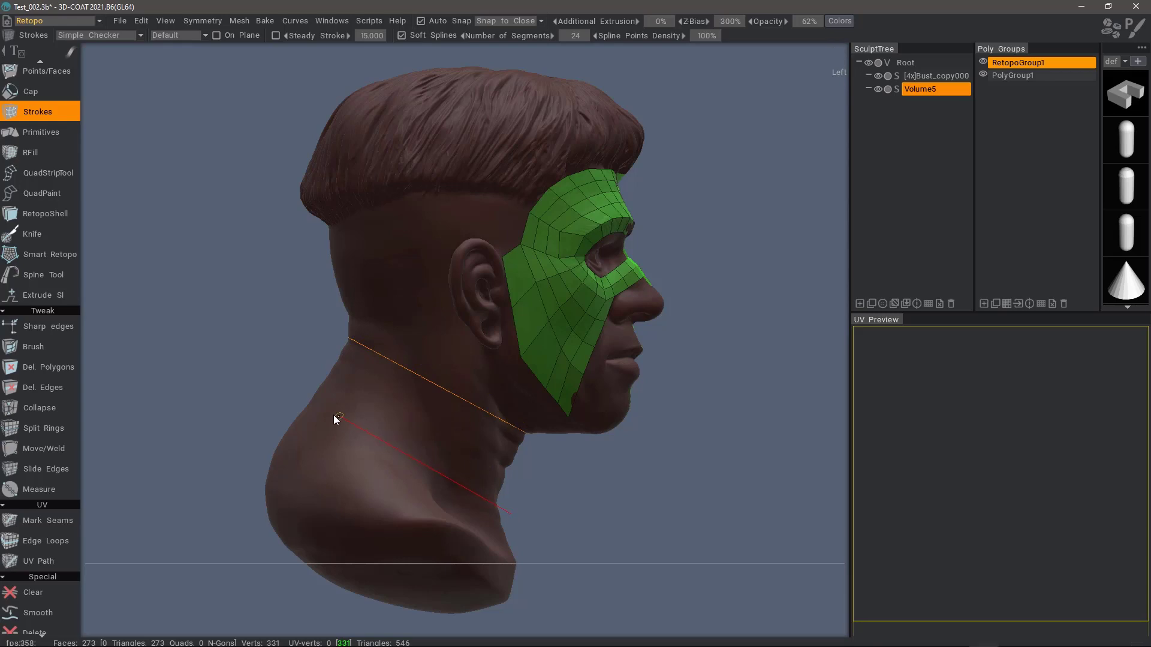
left_click(281, 399)
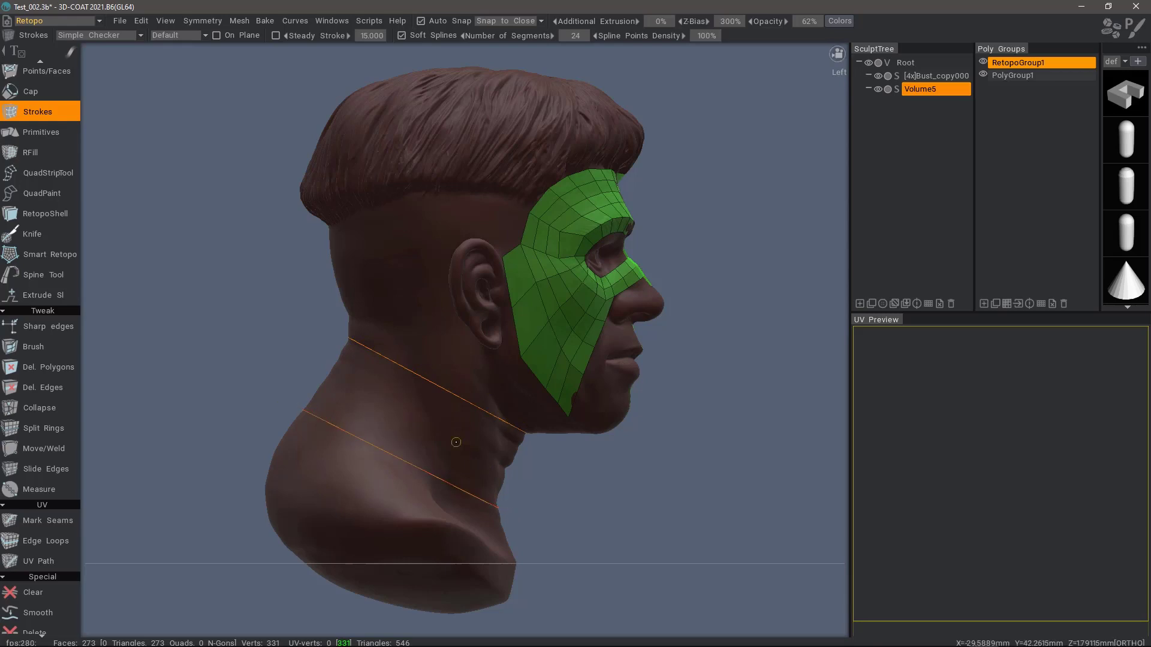
left_click(523, 472)
left_click(300, 361)
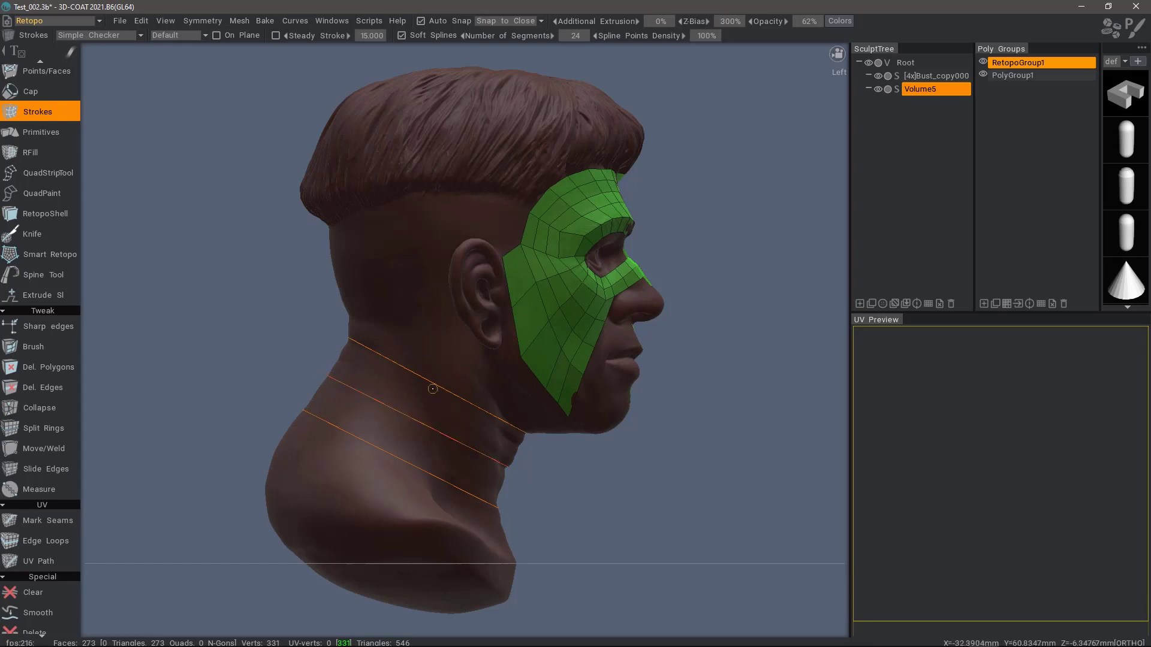
left_click(419, 353)
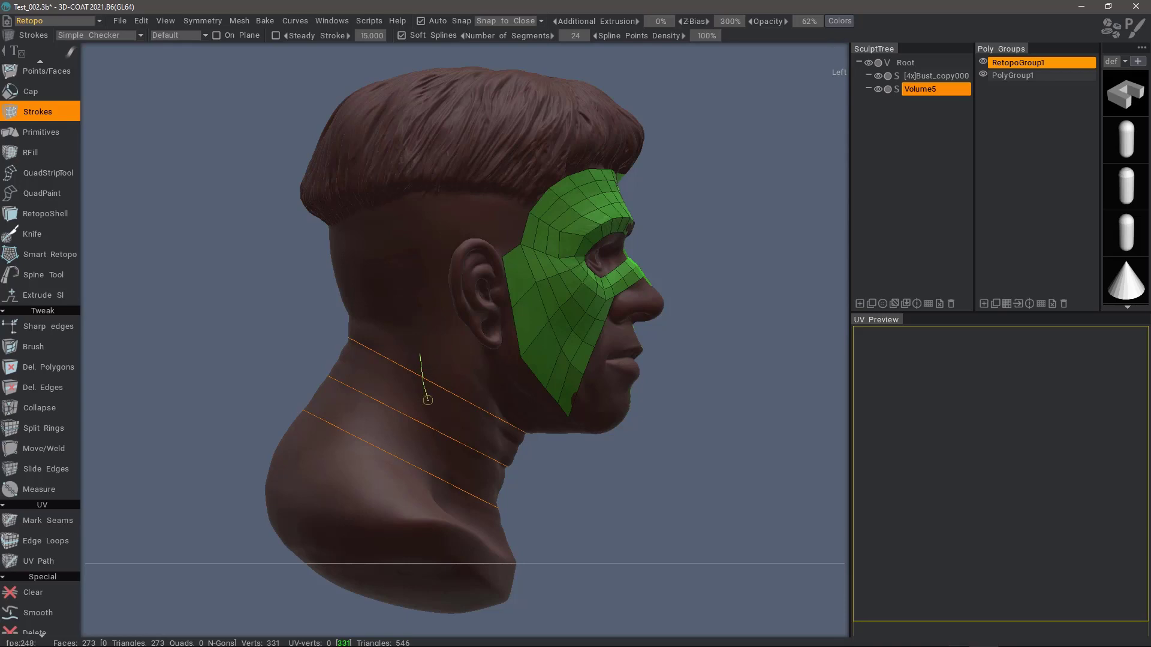
left_click(447, 501)
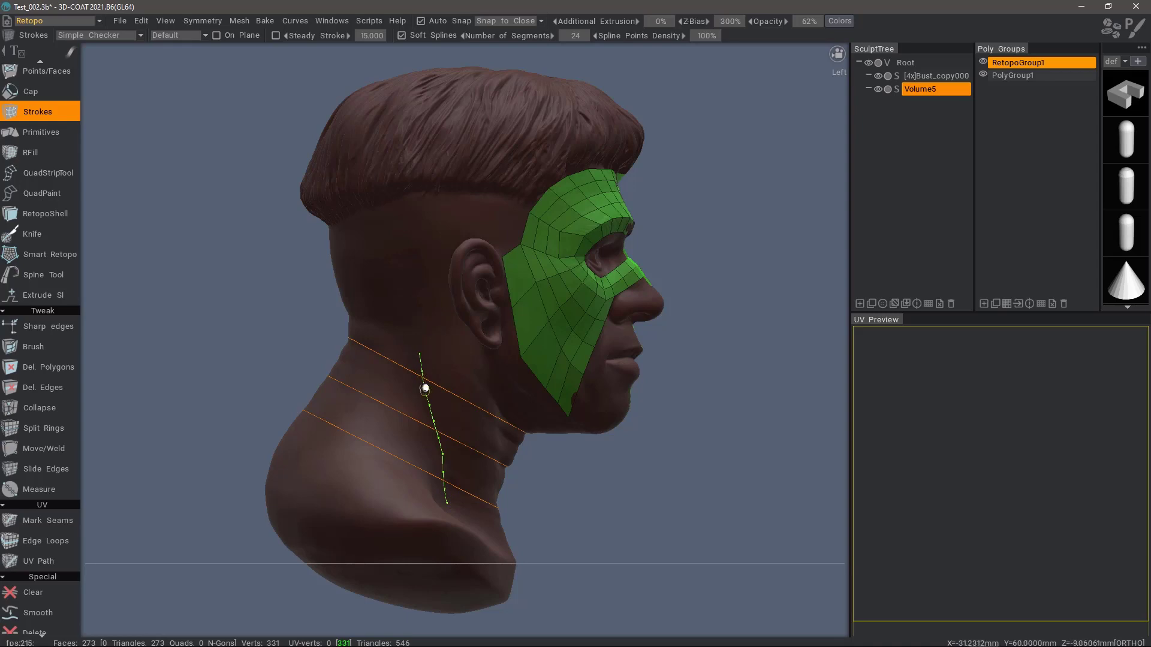
mouse_move(583, 48)
key("Return")
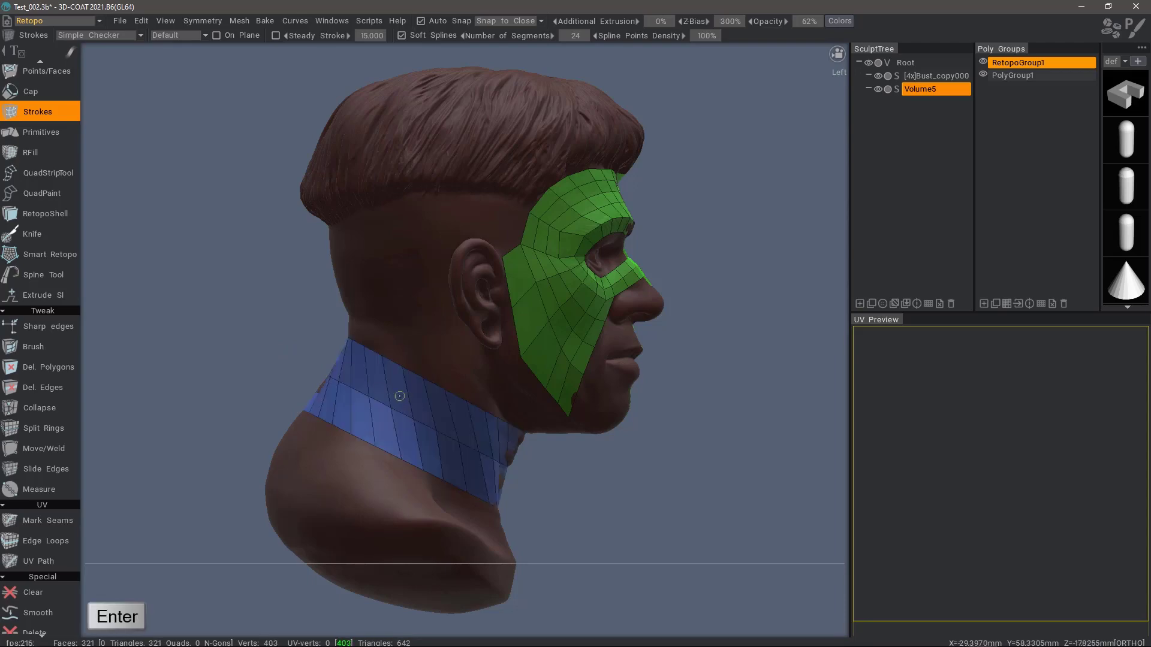
left_click_drag(243, 358, 444, 408)
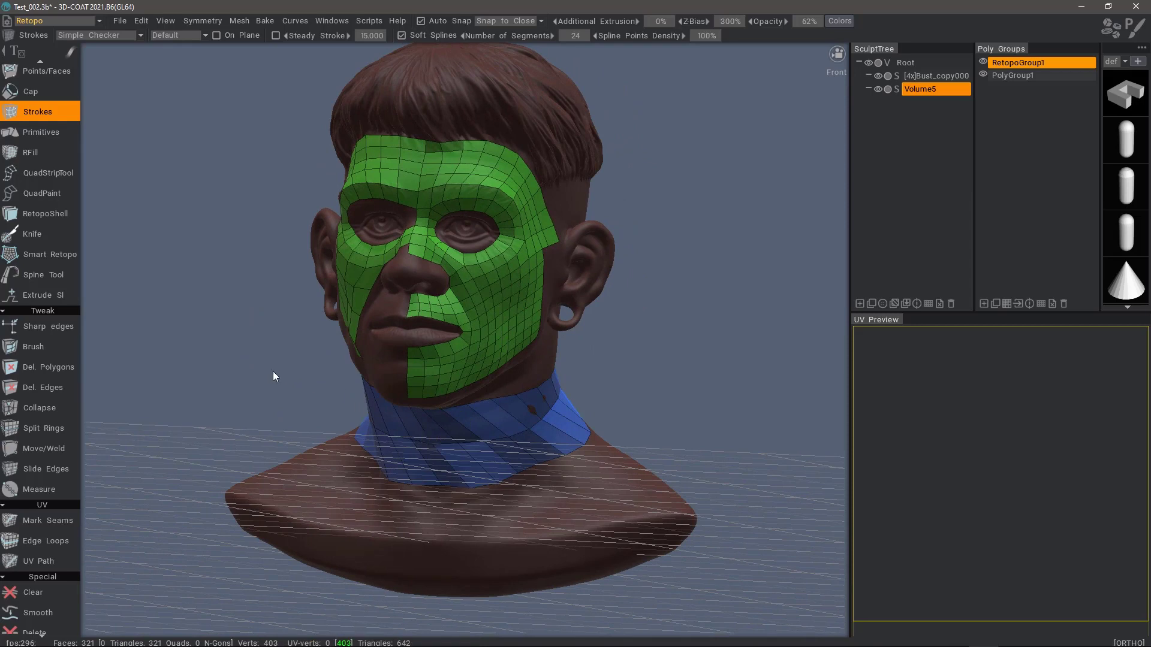
key("KP_4")
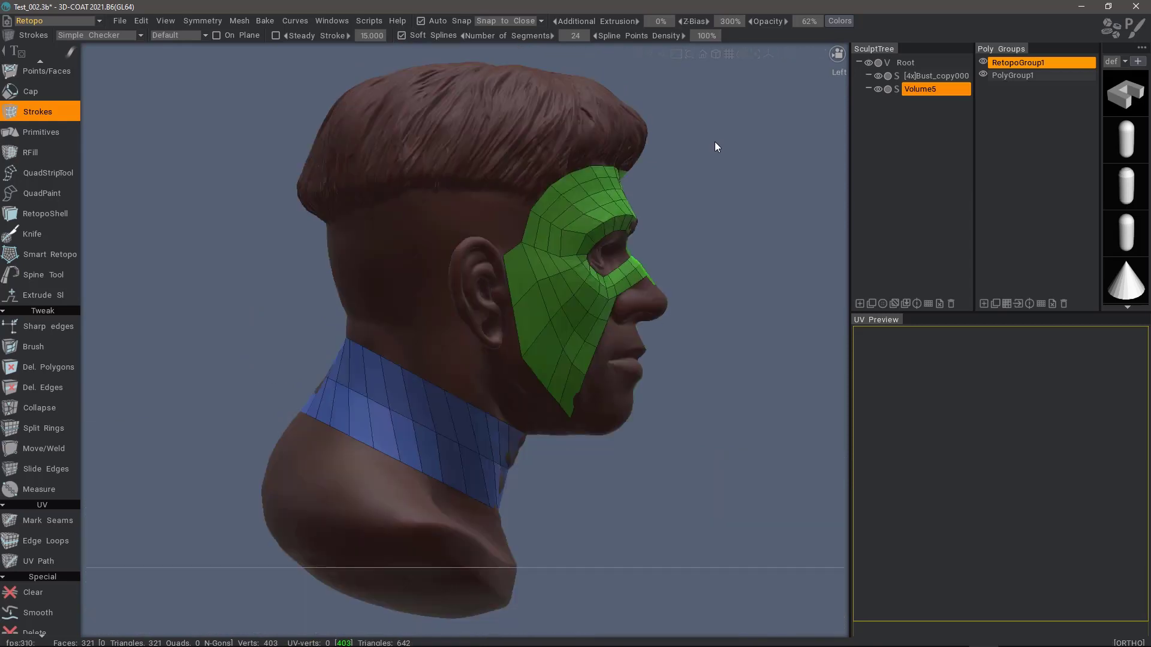
key("ctrl+z")
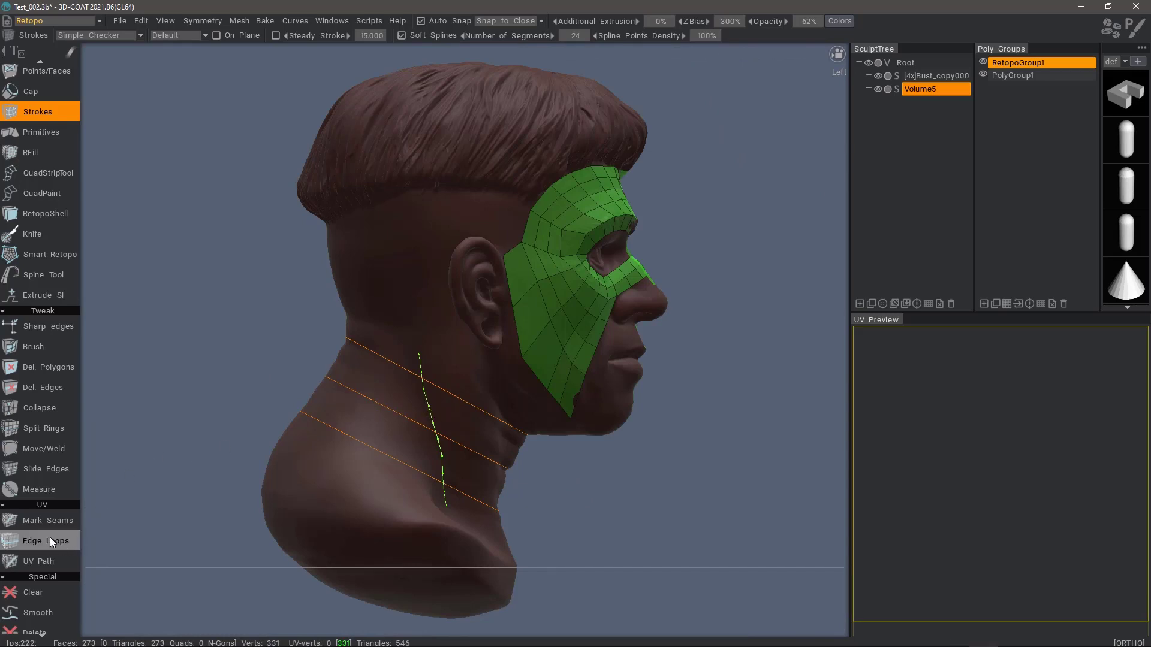
Step: Clear all guide strokes, then redraw three strokes across the neck
scroll(46, 539, "down", 5)
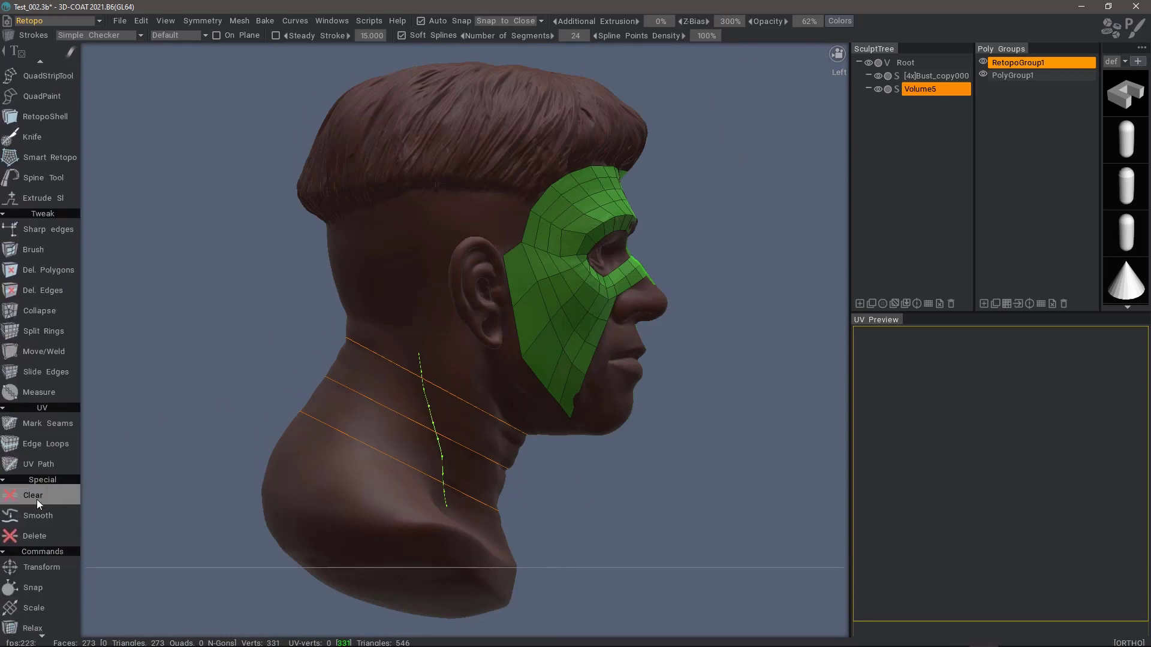
left_click(33, 496)
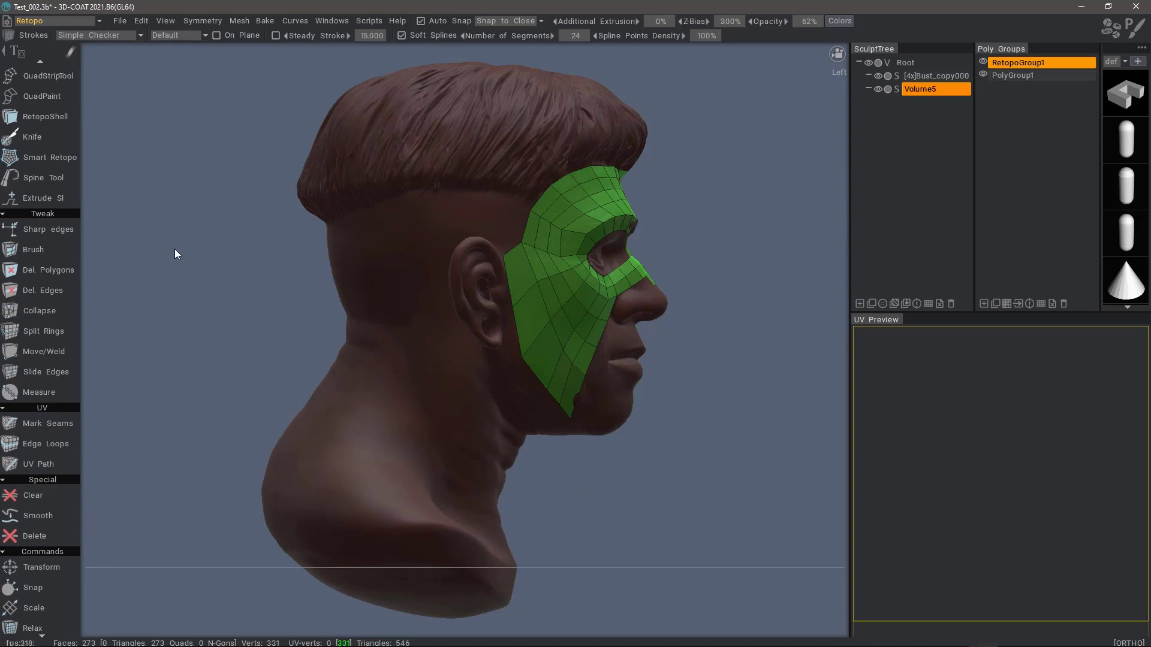
left_click(525, 436)
left_click(343, 346)
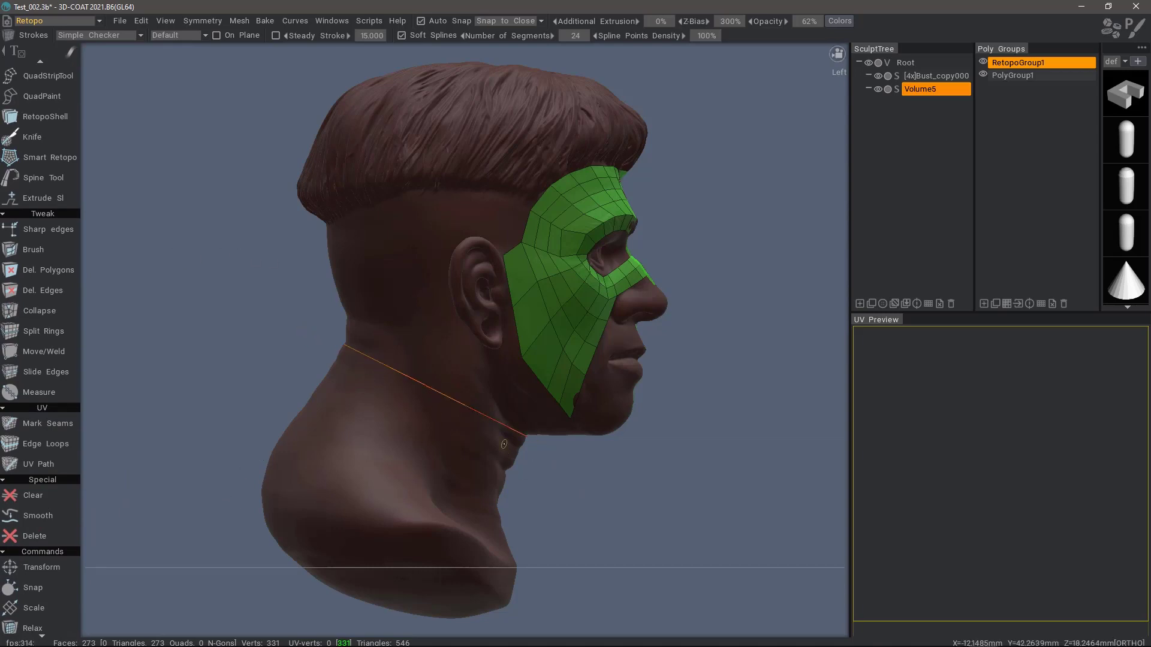
left_click(287, 355)
left_click(516, 507)
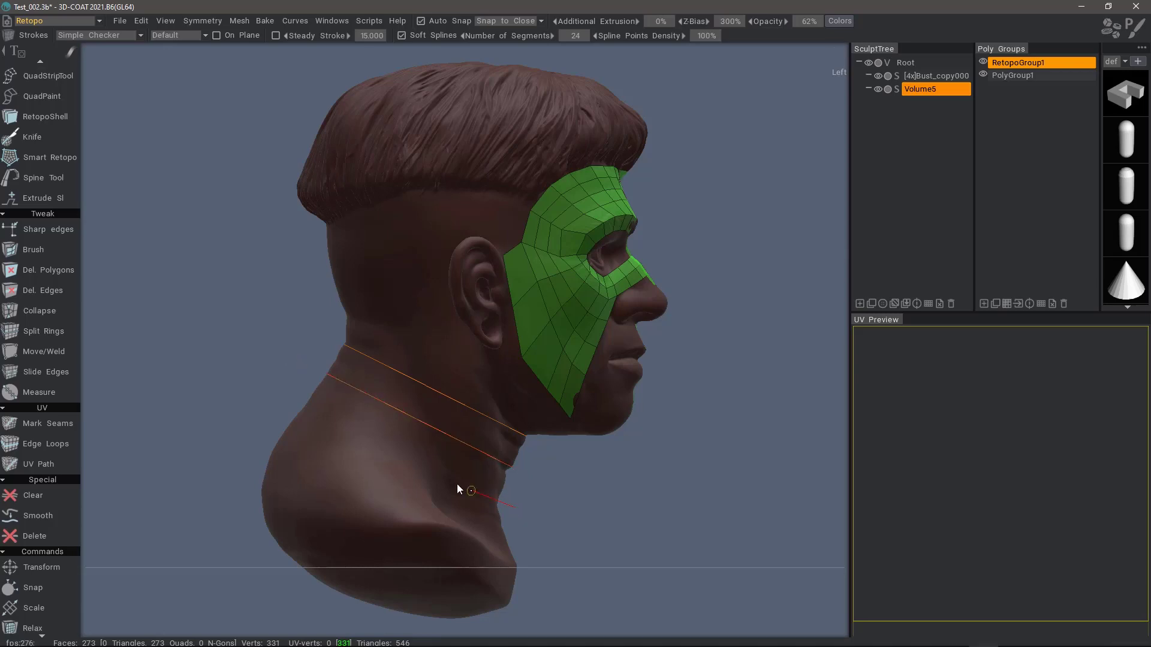
left_click(264, 386)
Step: Add a curved crossing stroke, build the neck quad strip, then undo it
left_click_drag(443, 380, 392, 461)
key("Return")
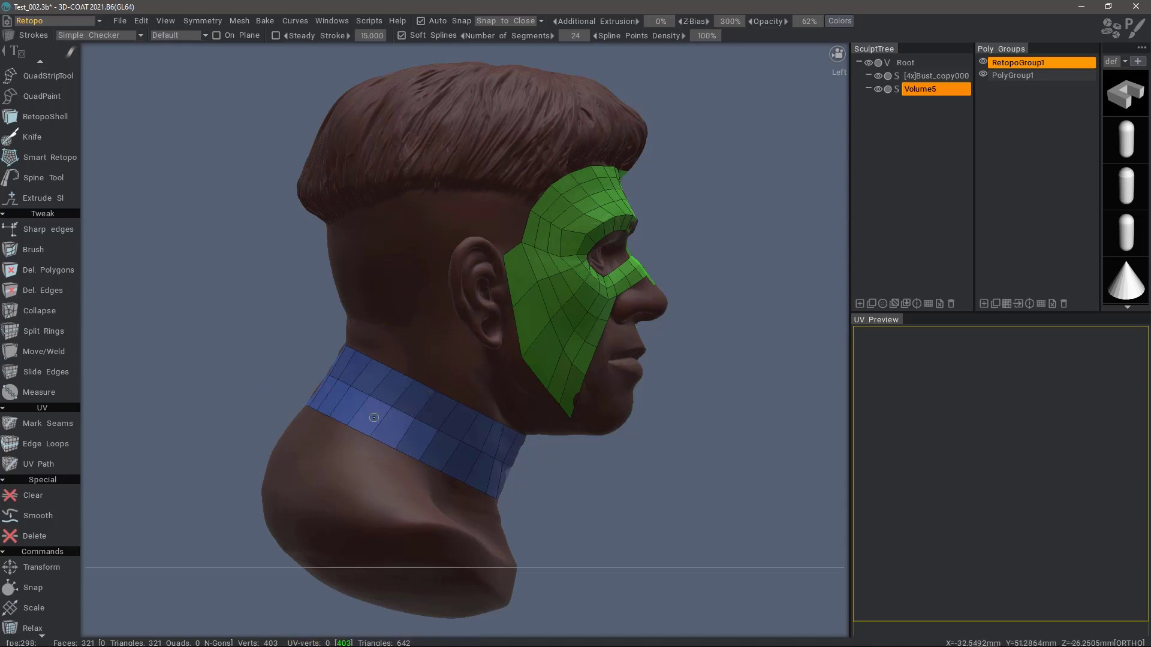
key("ctrl+z")
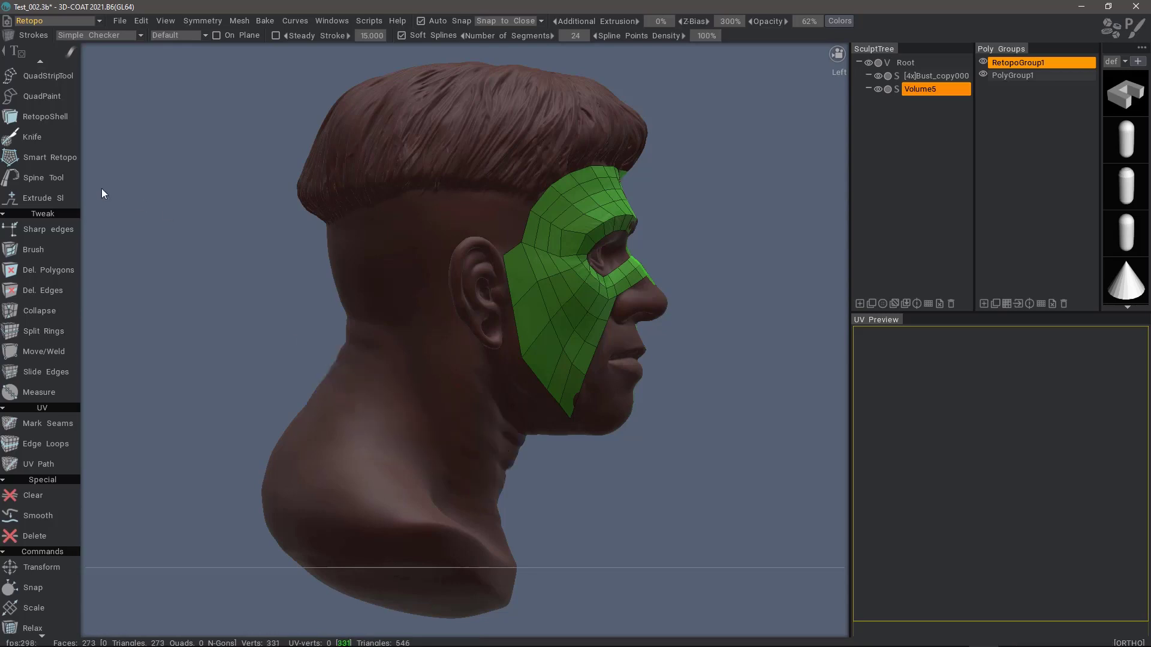
Step: Select Smart Retopo and set Qty U to 12 loft segments
left_click(59, 159)
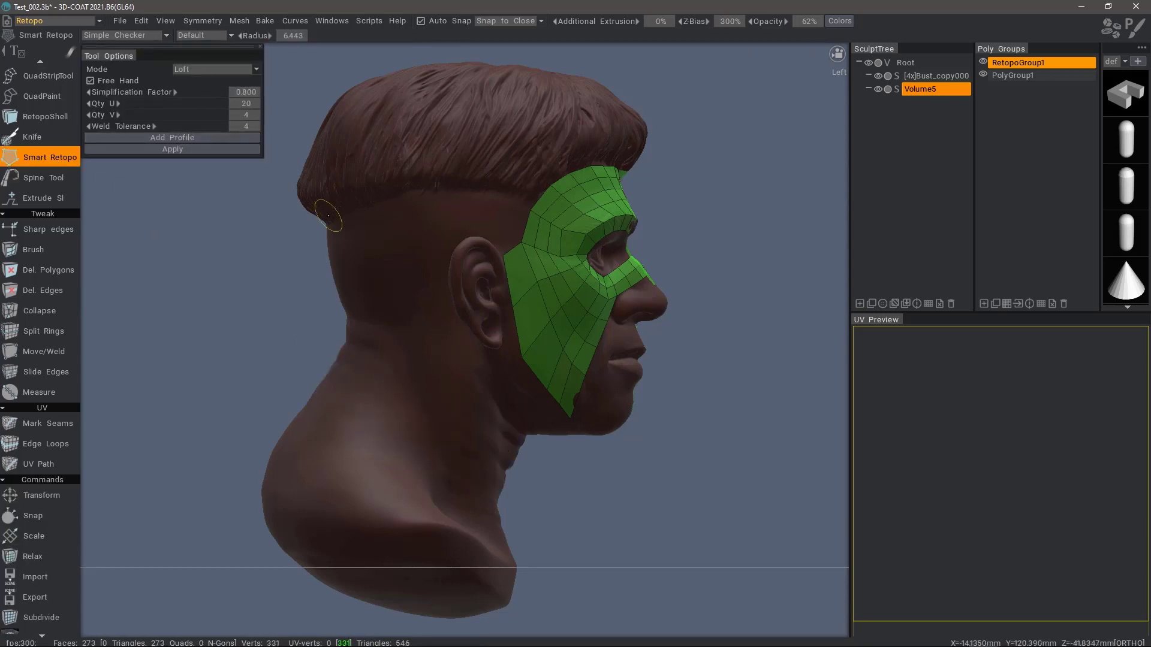
left_click(246, 103)
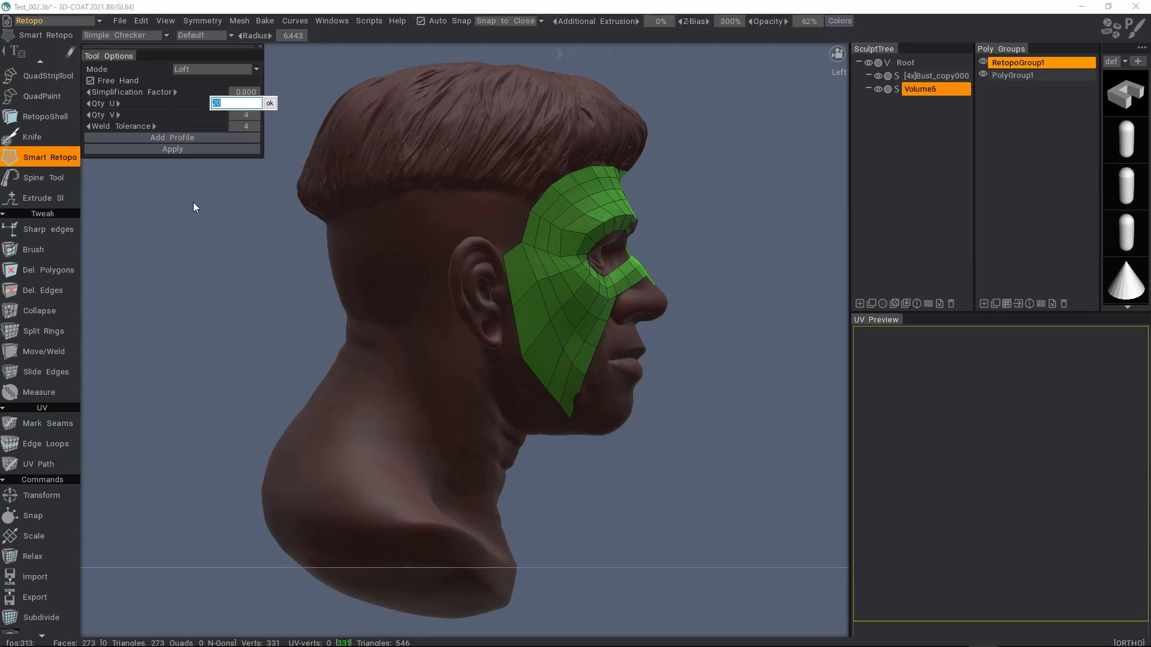
type("12")
left_click(270, 104)
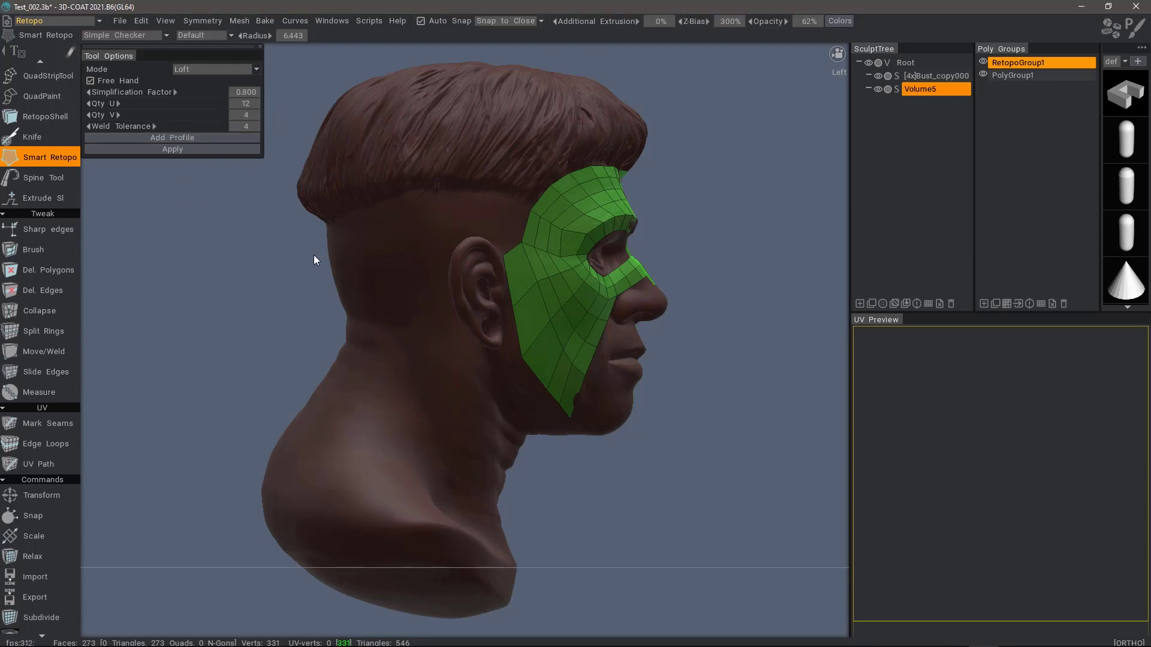
Step: Click two loft curves, one along the jaw and upper neck, one on the lower neck
left_click(547, 445)
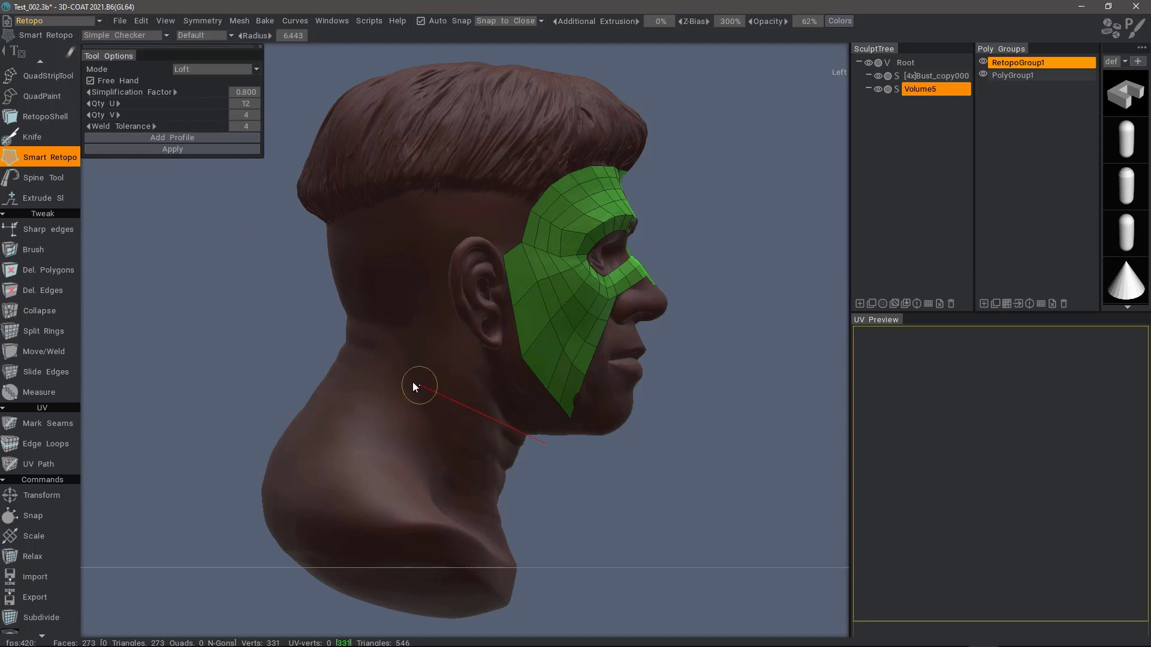
left_click(319, 328)
left_click(522, 478)
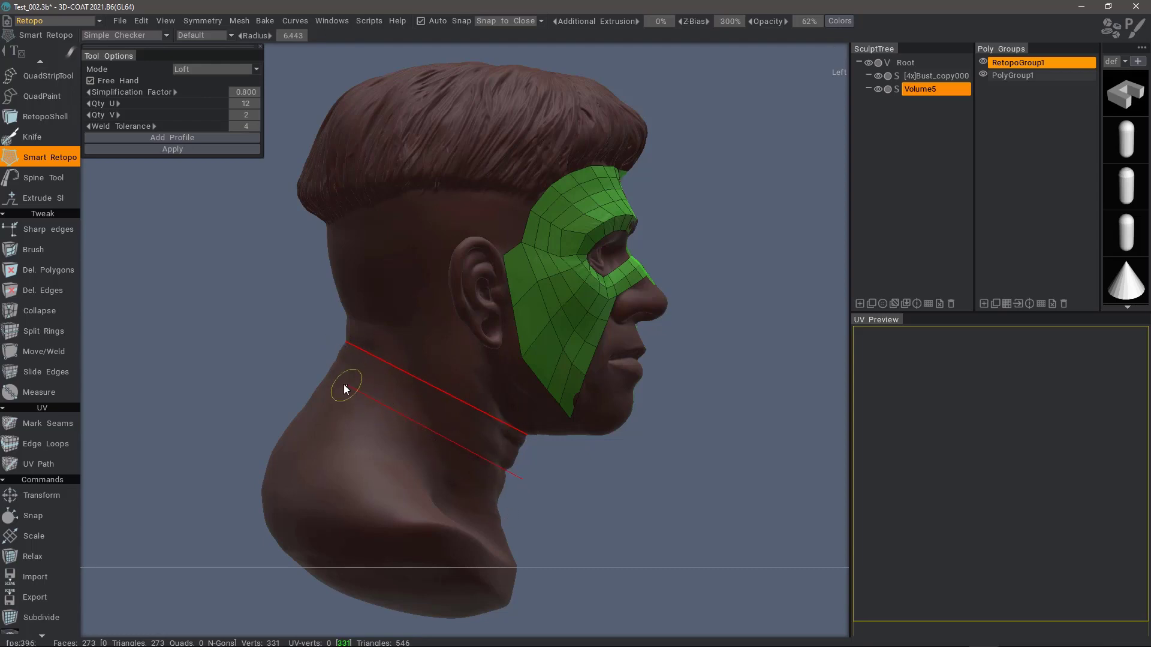
left_click(304, 369)
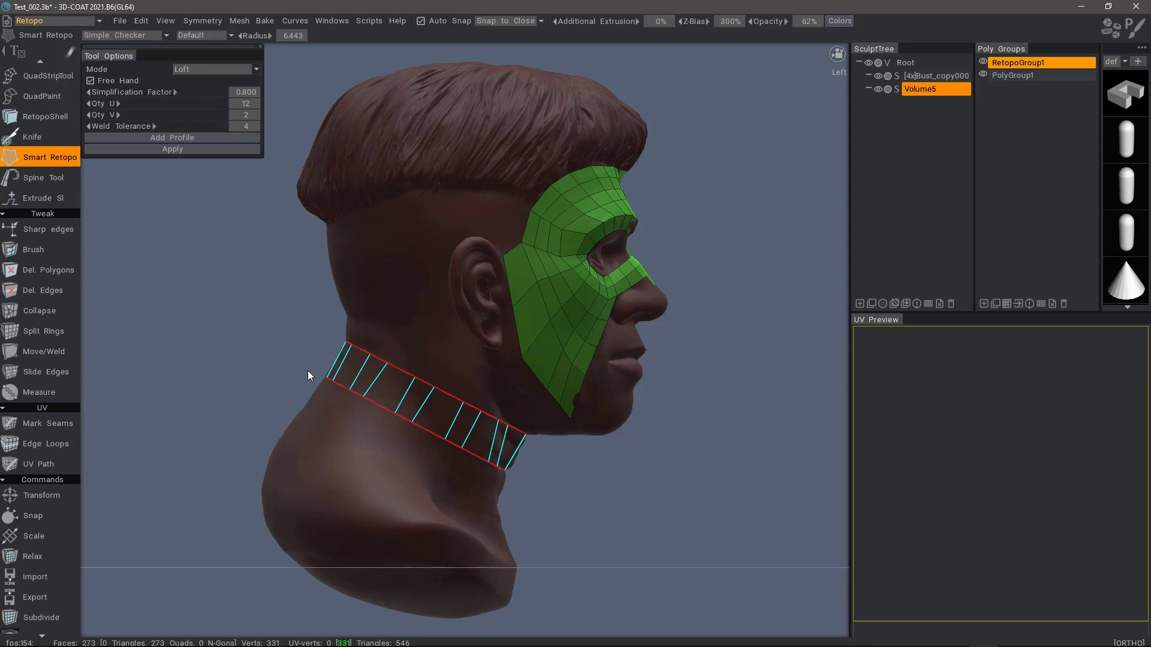
Step: Add a third loft curve lower on the neck and adjust the Qty V divisions
left_click(512, 510)
left_click(259, 399)
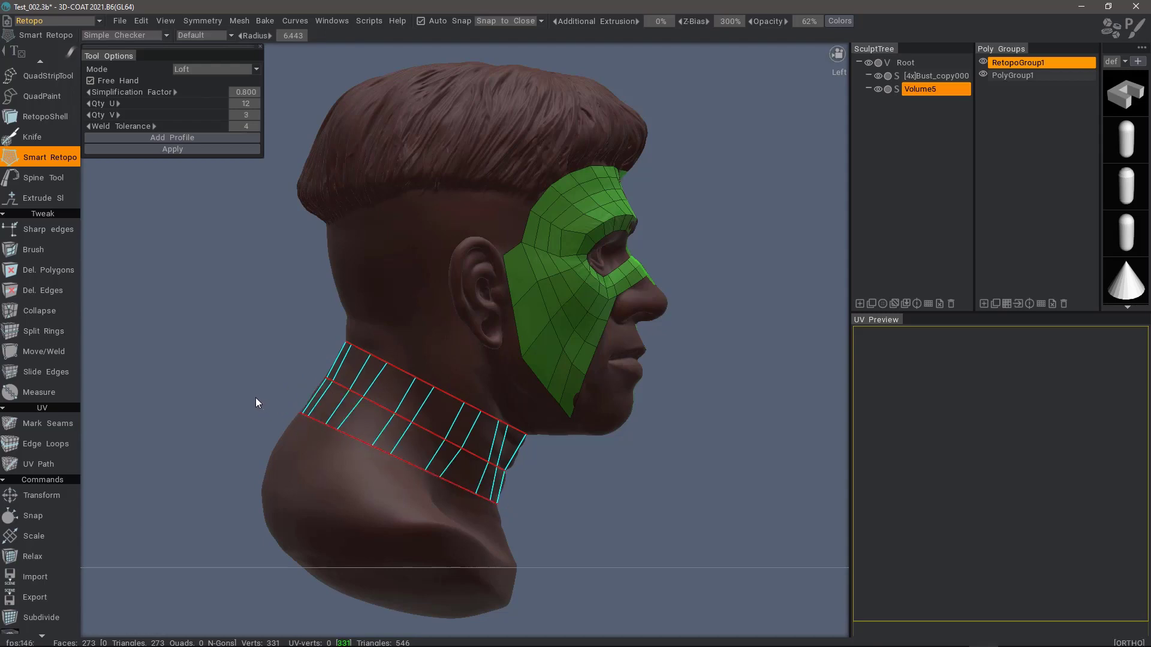
mouse_move(197, 115)
left_mouse_down()
mouse_move(216, 115)
mouse_move(191, 104)
left_mouse_up()
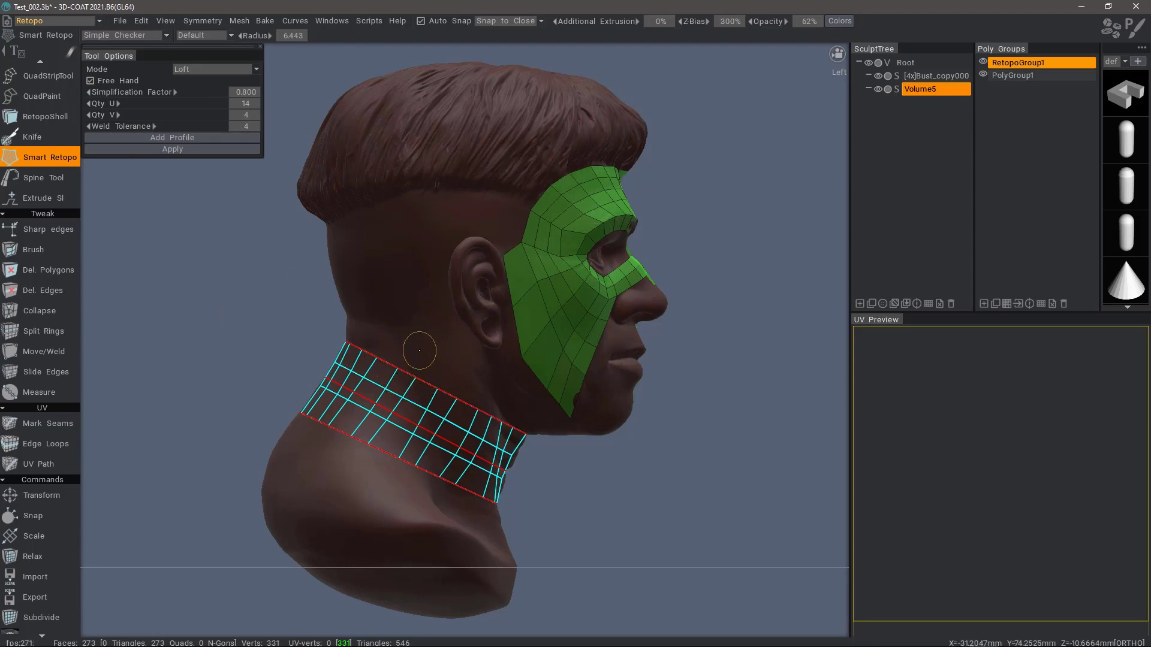
Step: Draw a guide curve down through the neck loft and nudge its middle point right
left_click_drag(419, 350, 453, 507)
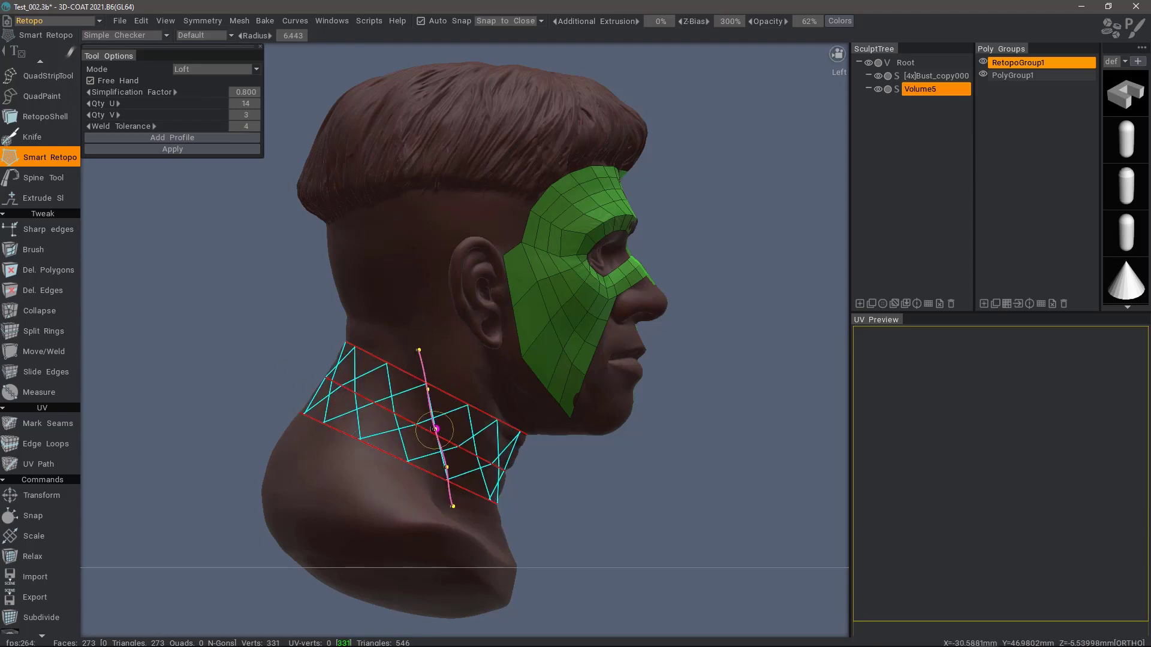
left_click_drag(435, 429, 453, 471)
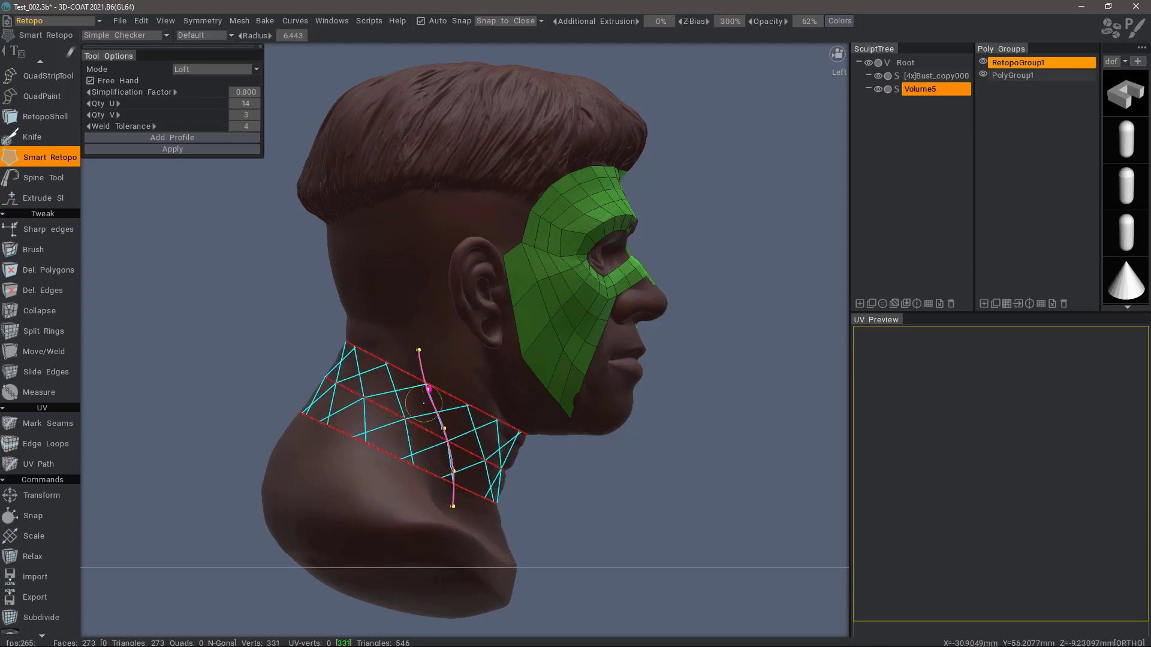
mouse_move(232, 341)
left_mouse_down()
mouse_move(238, 335)
mouse_move(250, 354)
mouse_move(305, 378)
mouse_move(286, 372)
mouse_move(405, 396)
mouse_move(408, 428)
mouse_move(359, 396)
mouse_move(385, 405)
mouse_move(250, 387)
mouse_move(241, 379)
mouse_move(264, 365)
mouse_move(231, 333)
left_mouse_up()
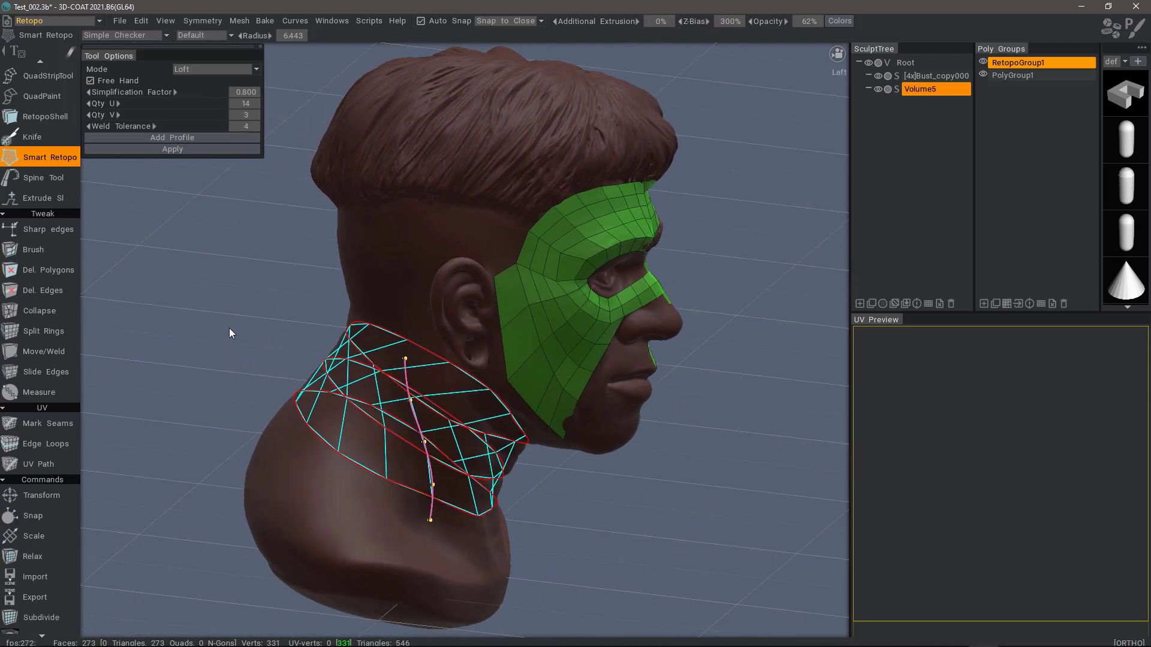
Step: Apply the neck loft as a band of quad faces and orbit to check it in profile
left_click(176, 148)
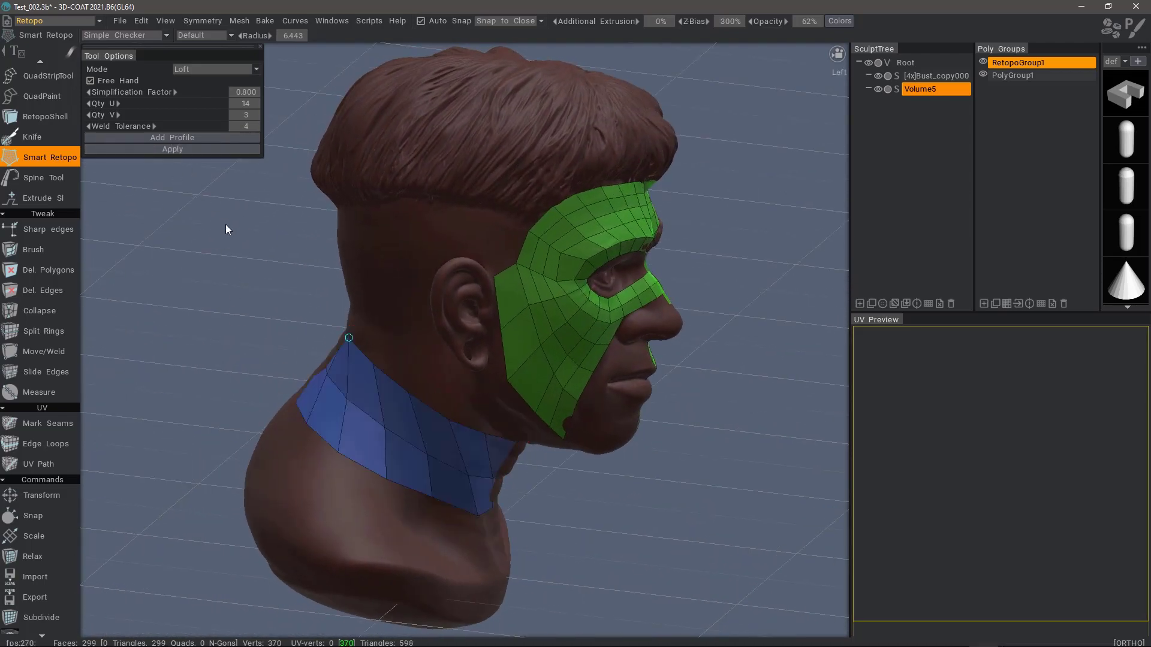
left_click_drag(179, 285, 213, 323)
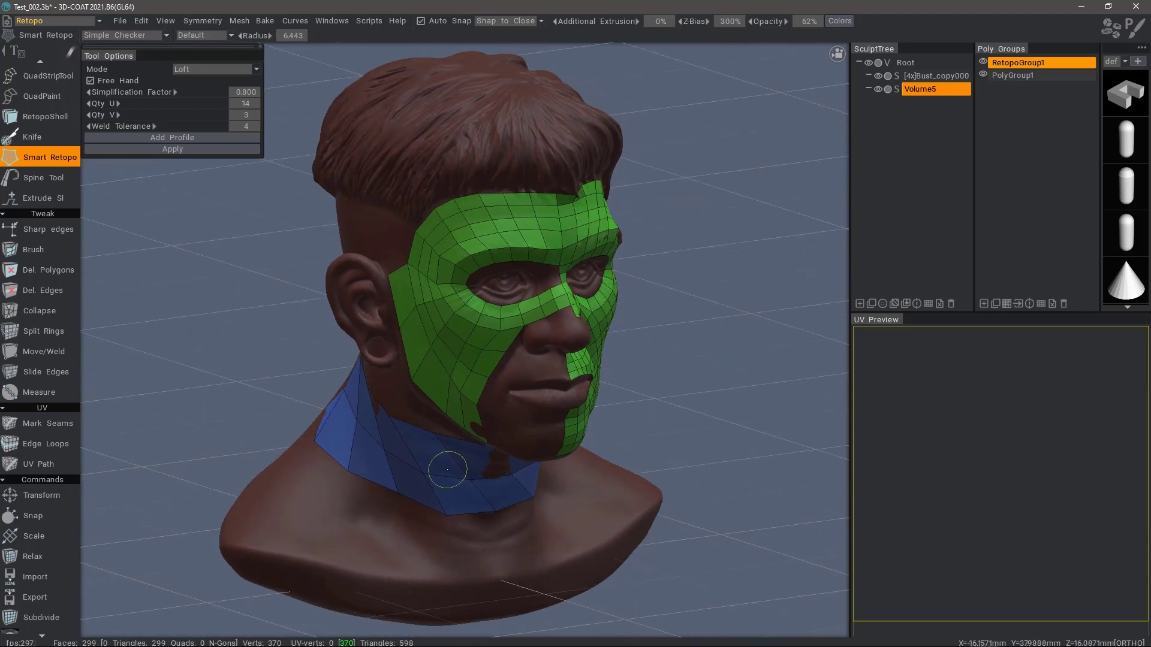